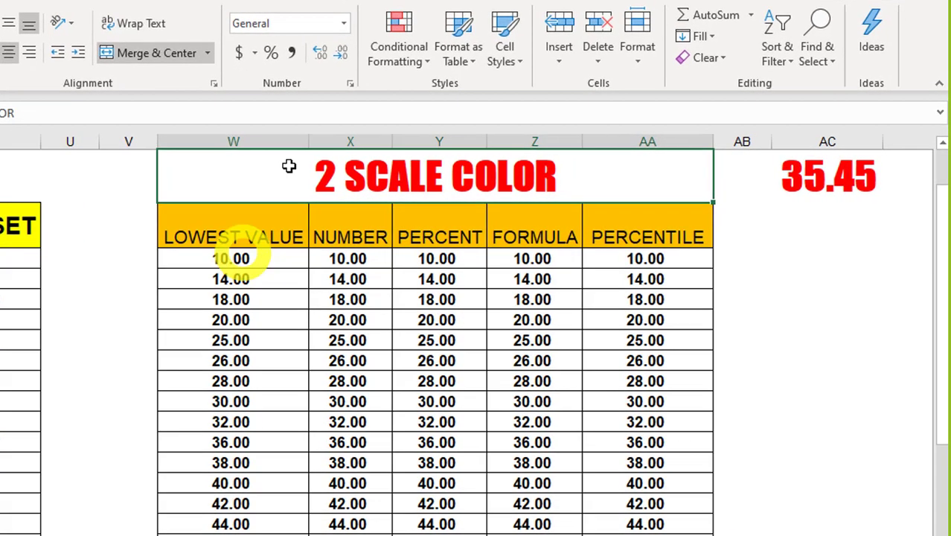
Select the merged 2 SCALE COLOR title cell and bring up the Conditional Formatting menu
{"action": "left_click", "coordinate": [205, 261]}
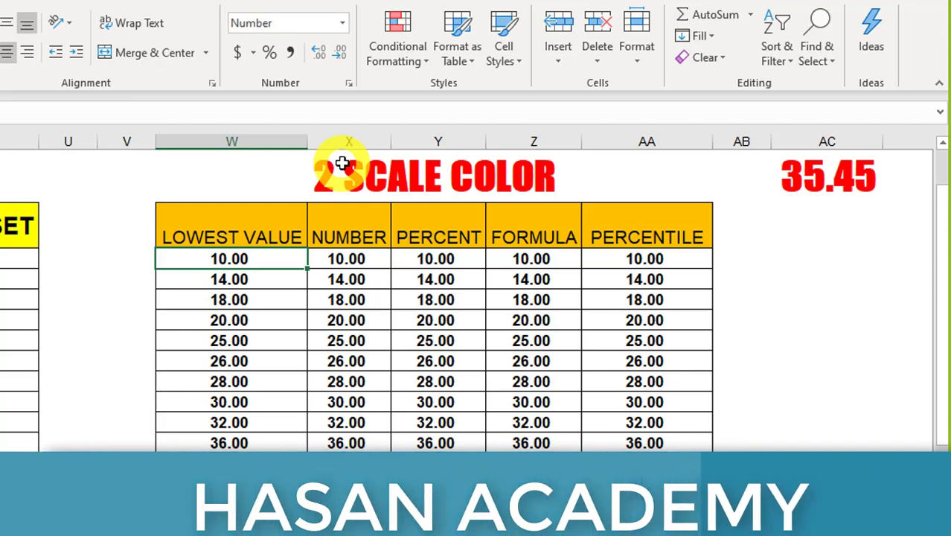
{"action": "left_click", "coordinate": [340, 163]}
{"action": "left_click", "coordinate": [378, 66]}
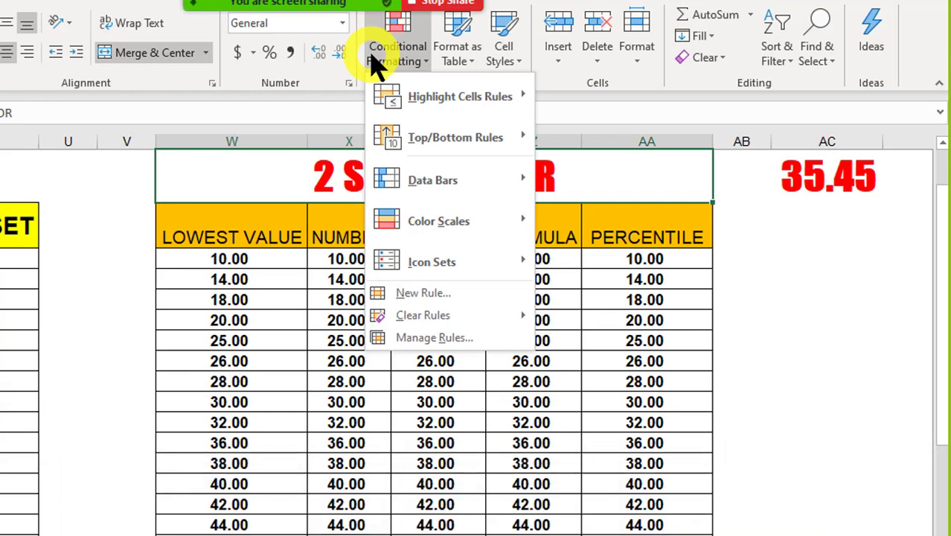
Start a New Formatting Rule and move its window aside to uncover the table
{"action": "left_click", "coordinate": [467, 371]}
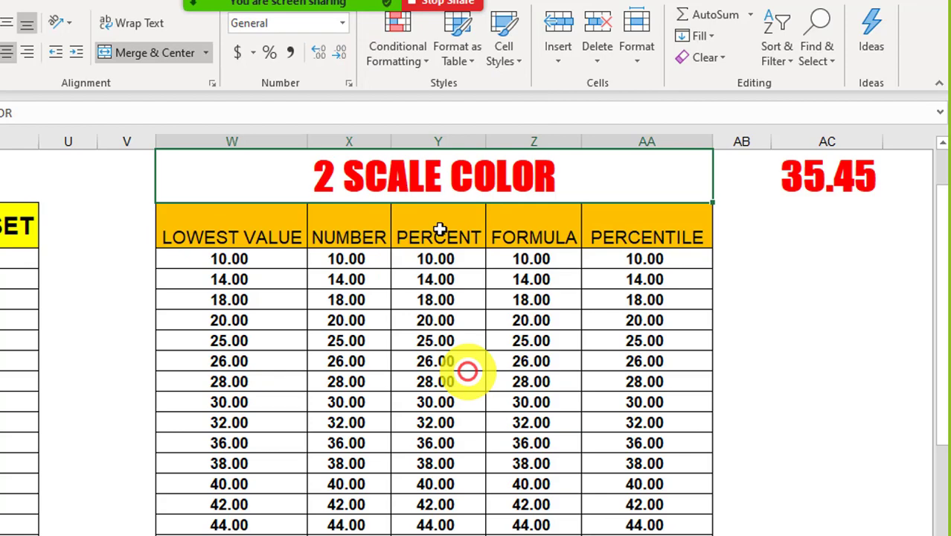
{"action": "left_click", "coordinate": [383, 46]}
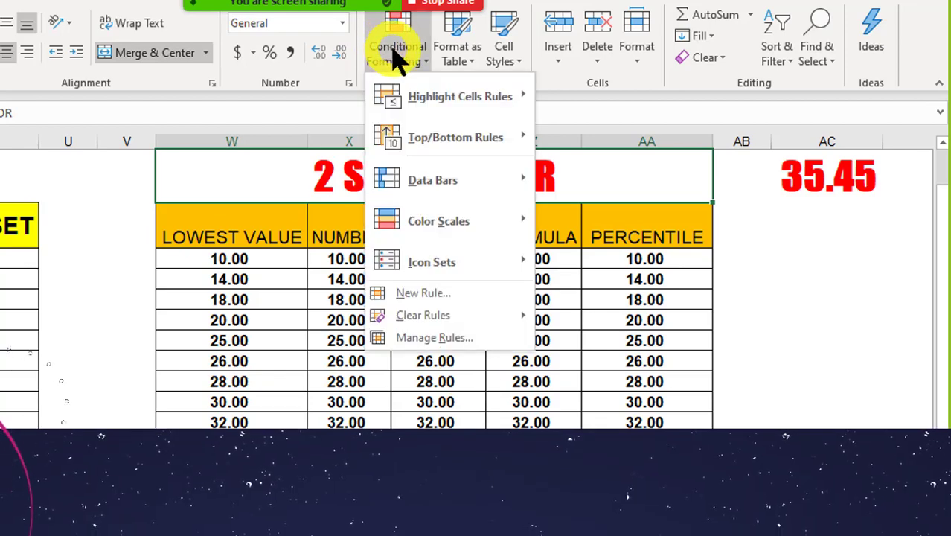
{"action": "left_click", "coordinate": [430, 295]}
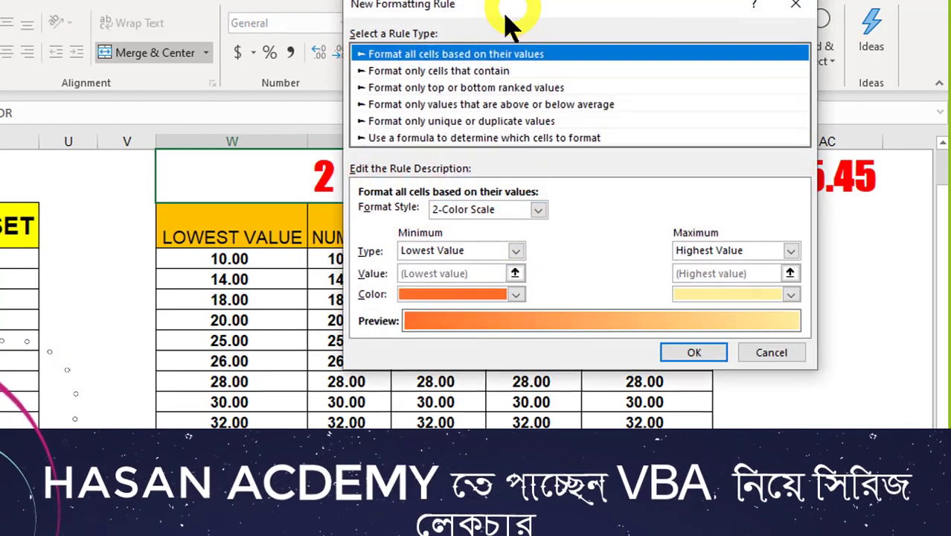
{"action": "left_click_drag", "start_coordinate": [506, 19], "coordinate": [166, 54]}
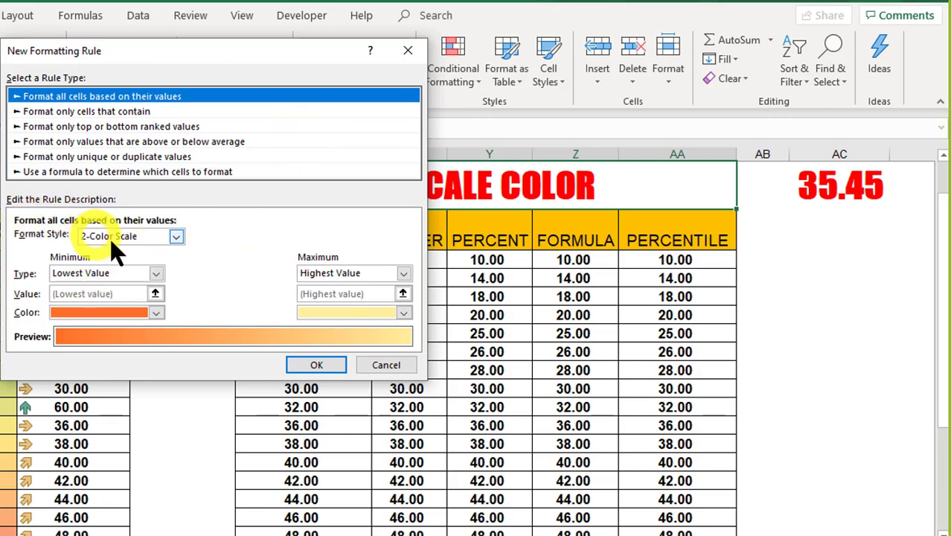
Review the 2-Color Scale style and Lowest Value minimum type, then cancel the rule
{"action": "left_click", "coordinate": [177, 236]}
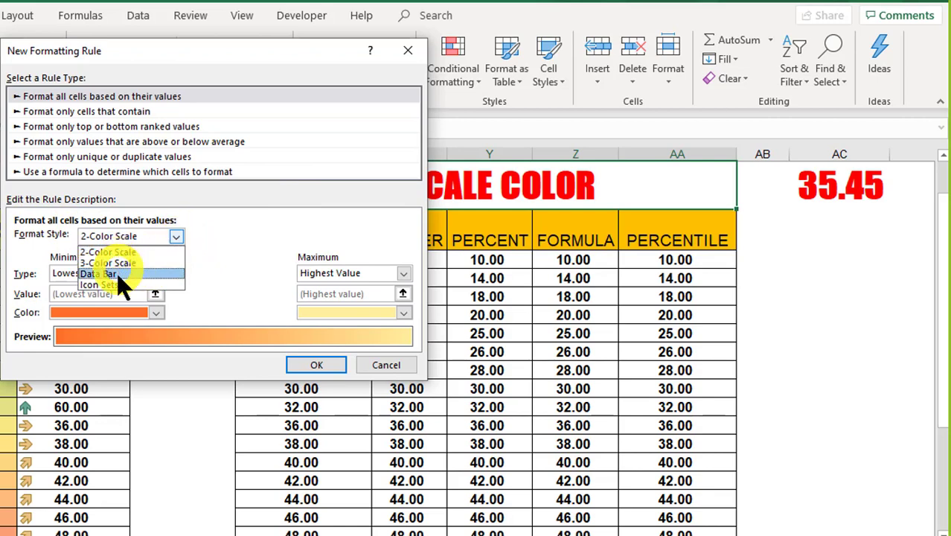
{"action": "left_click", "coordinate": [227, 246]}
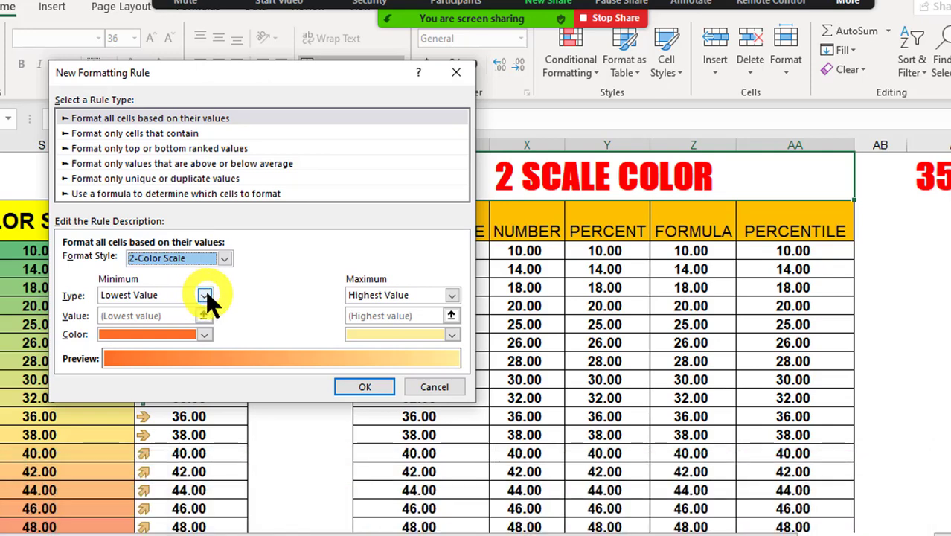
{"action": "left_click", "coordinate": [205, 295]}
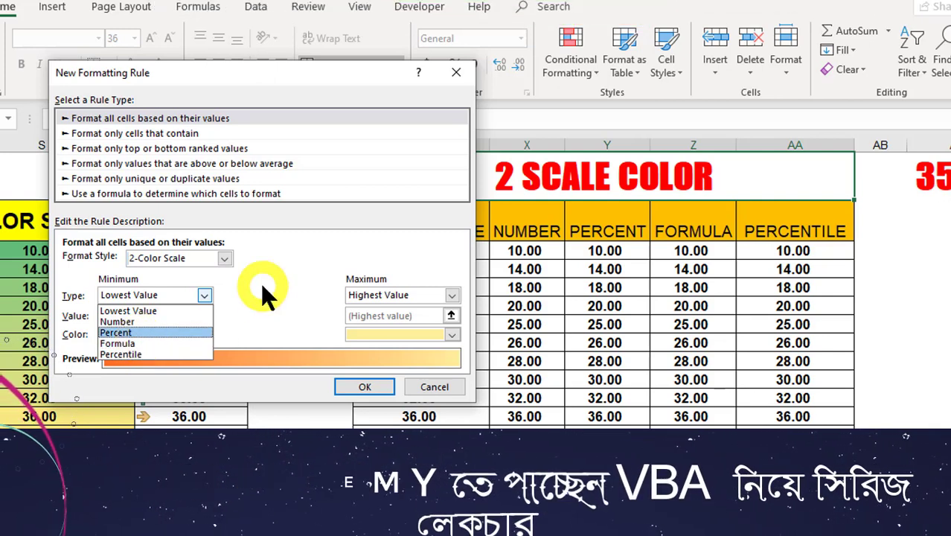
{"action": "left_click", "coordinate": [202, 297]}
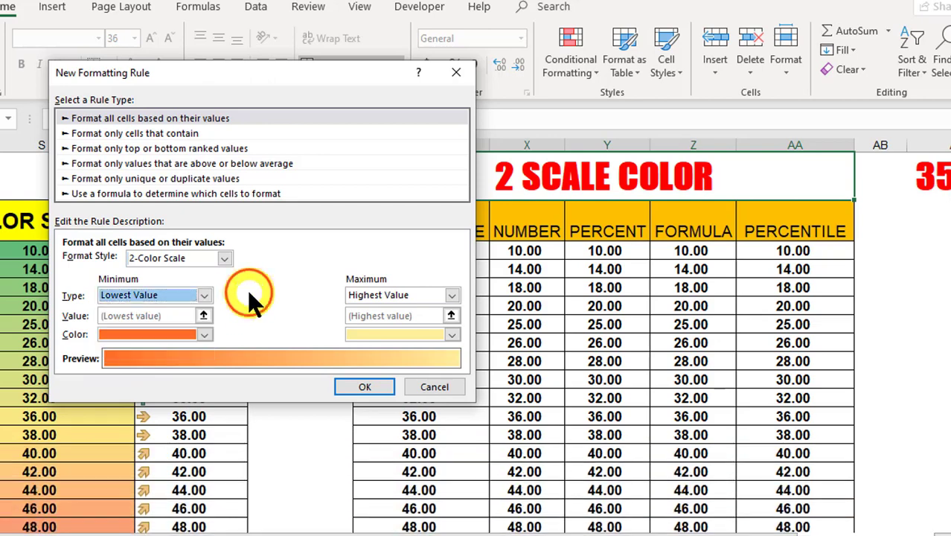
{"action": "left_click", "coordinate": [442, 387]}
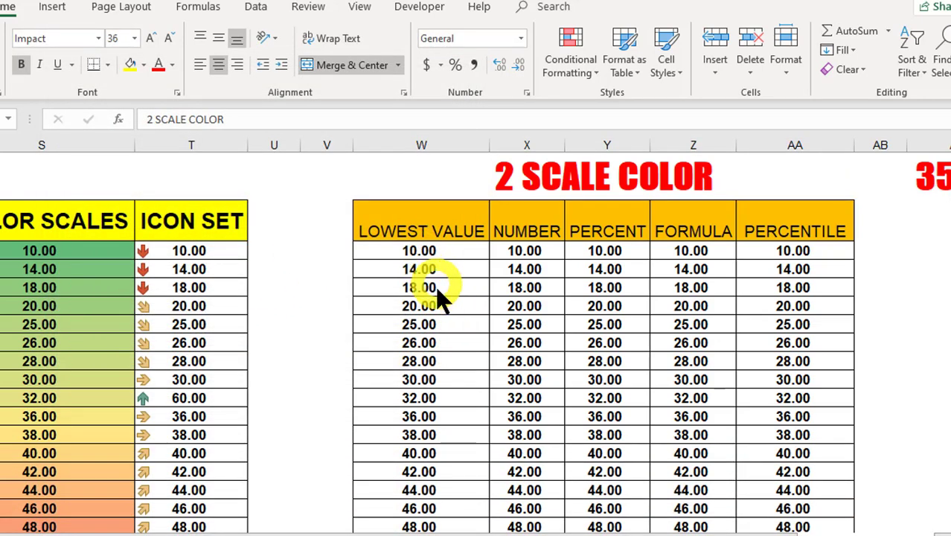
Select the LOWEST VALUE cells in column W and apply the default 2-Color Scale rule
{"action": "mouse_move", "coordinate": [420, 250]}
{"action": "left_mouse_down"}
{"action": "mouse_move", "coordinate": [395, 530]}
{"action": "mouse_move", "coordinate": [414, 495]}
{"action": "left_mouse_up"}
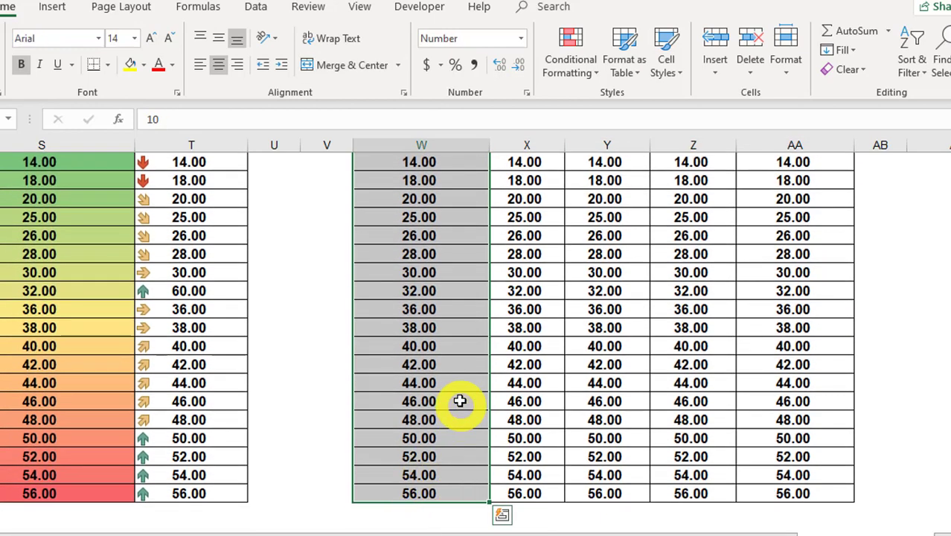
{"action": "scroll", "coordinate": [465, 357], "scroll_direction": "up", "scroll_amount": 2}
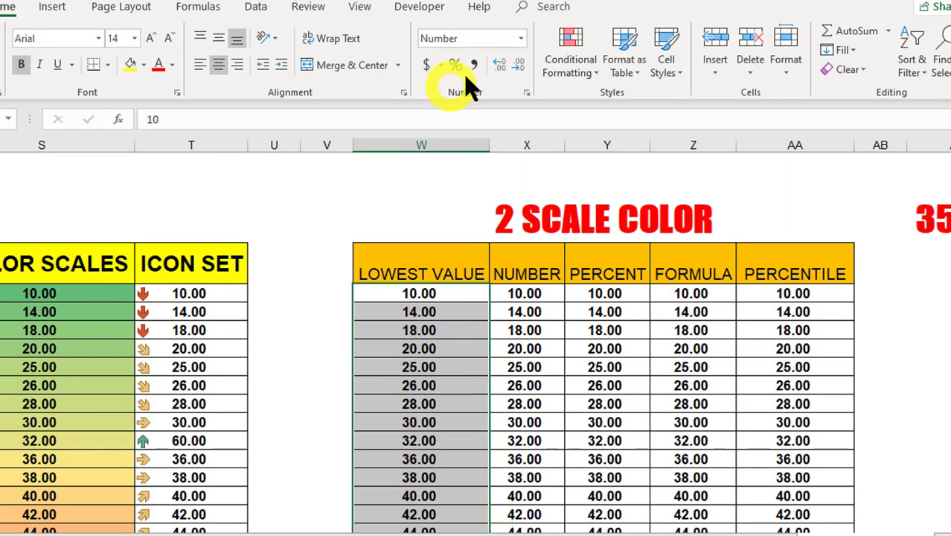
{"action": "left_click", "coordinate": [554, 59]}
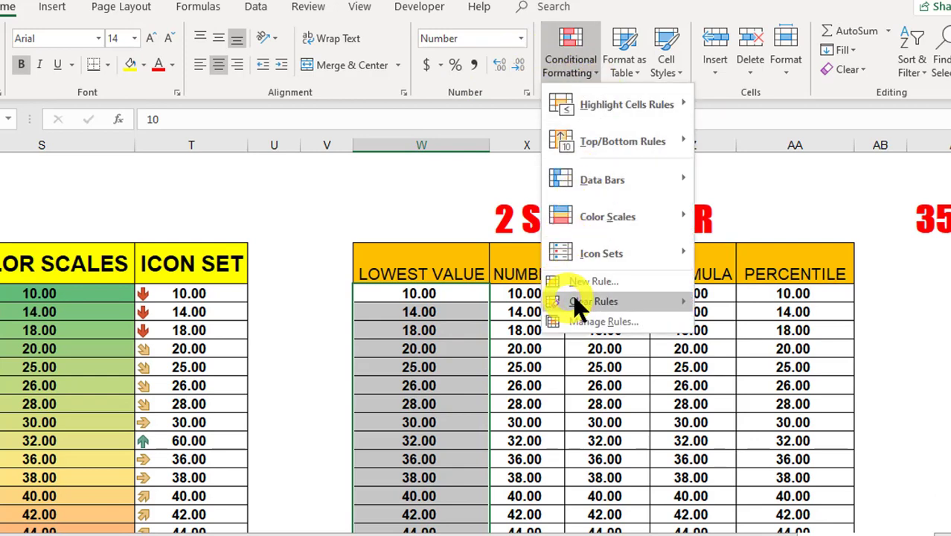
{"action": "mouse_move", "coordinate": [578, 301]}
{"action": "left_click", "coordinate": [592, 282]}
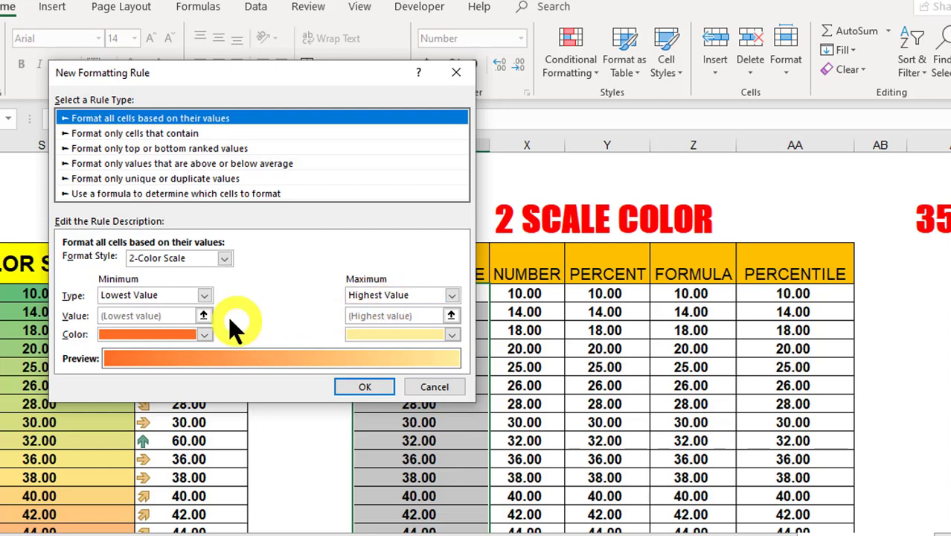
{"action": "left_click", "coordinate": [313, 379]}
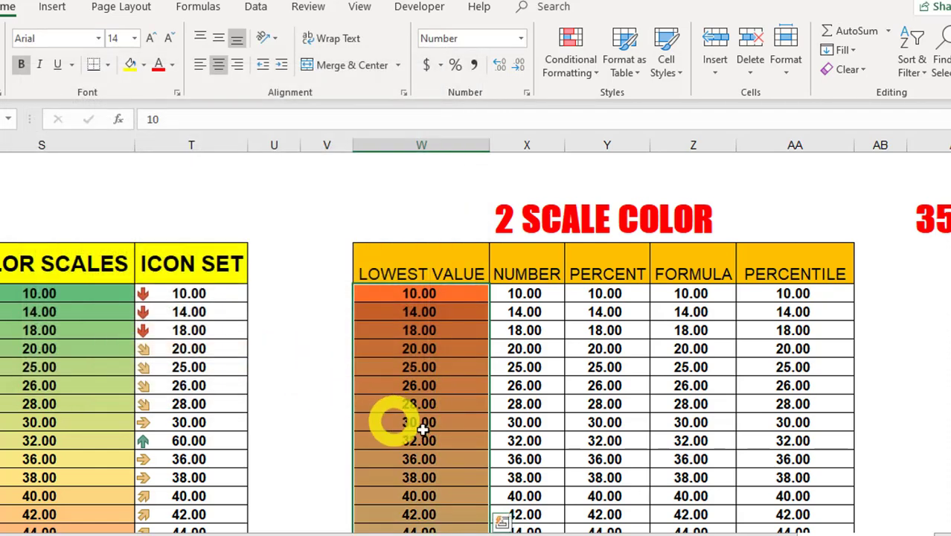
Cancel an extra new rule and undo the orange colour scale on column W
{"action": "left_click", "coordinate": [565, 69]}
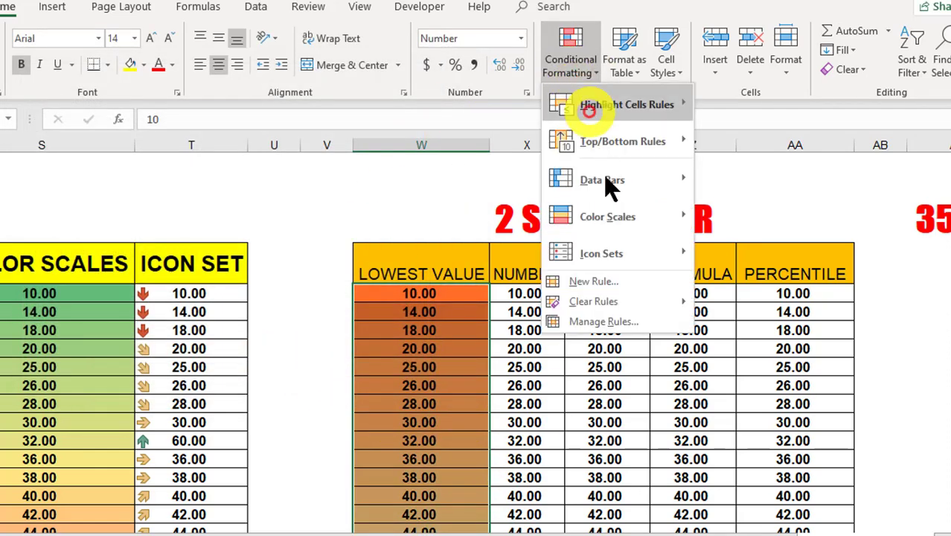
{"action": "left_click", "coordinate": [590, 283]}
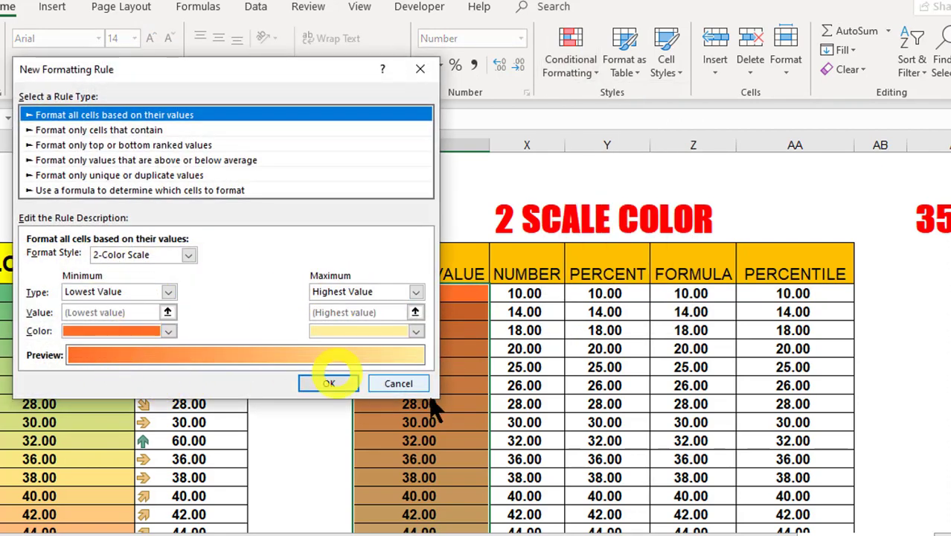
{"action": "left_click", "coordinate": [410, 385]}
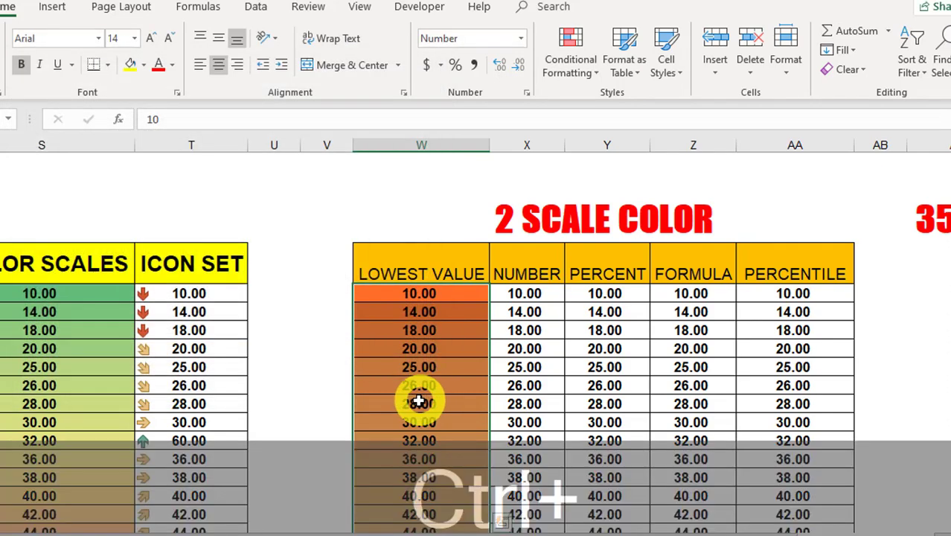
{"action": "key", "text": "ctrl+z"}
Apply a new 2-Color Scale to column W with a green minimum and light blue maximum
{"action": "left_click", "coordinate": [578, 75]}
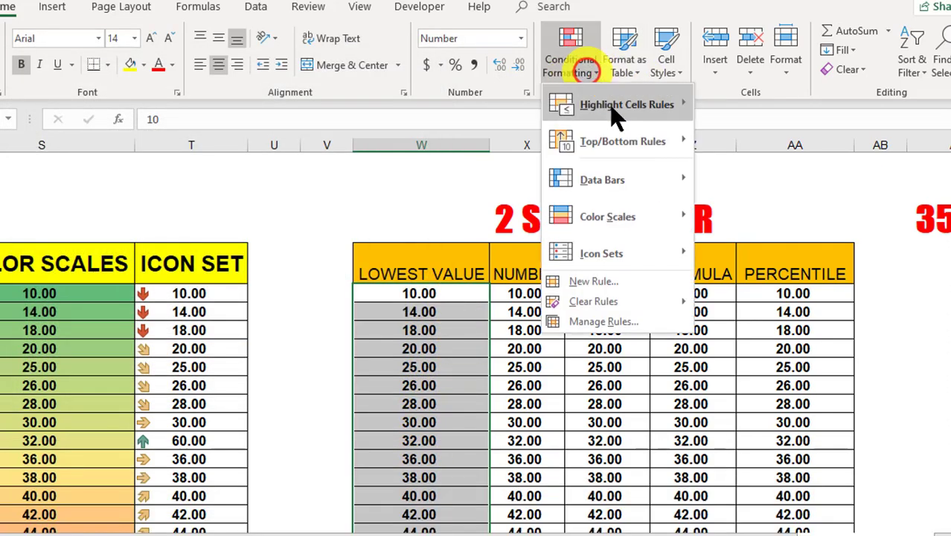
{"action": "left_click", "coordinate": [597, 281]}
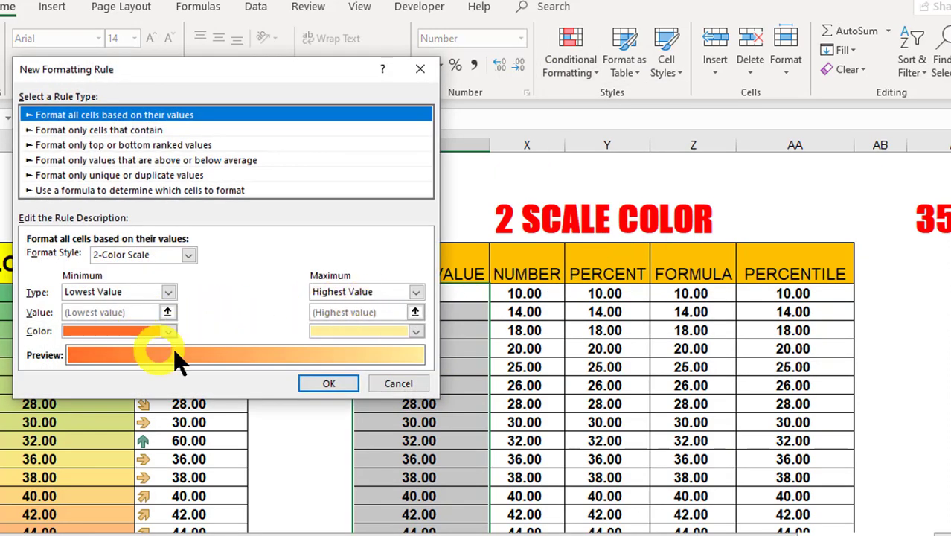
{"action": "left_click", "coordinate": [168, 330]}
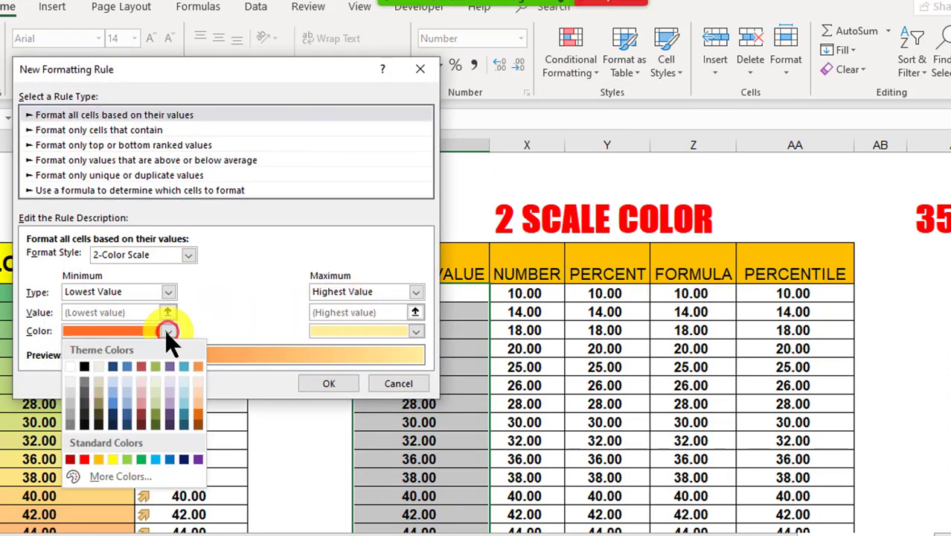
{"action": "left_click", "coordinate": [142, 458]}
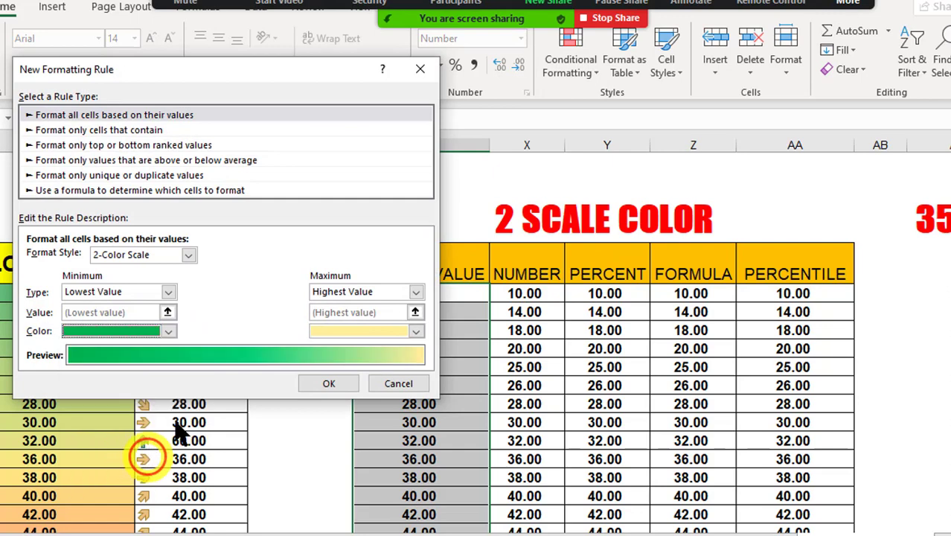
{"action": "left_click", "coordinate": [416, 330]}
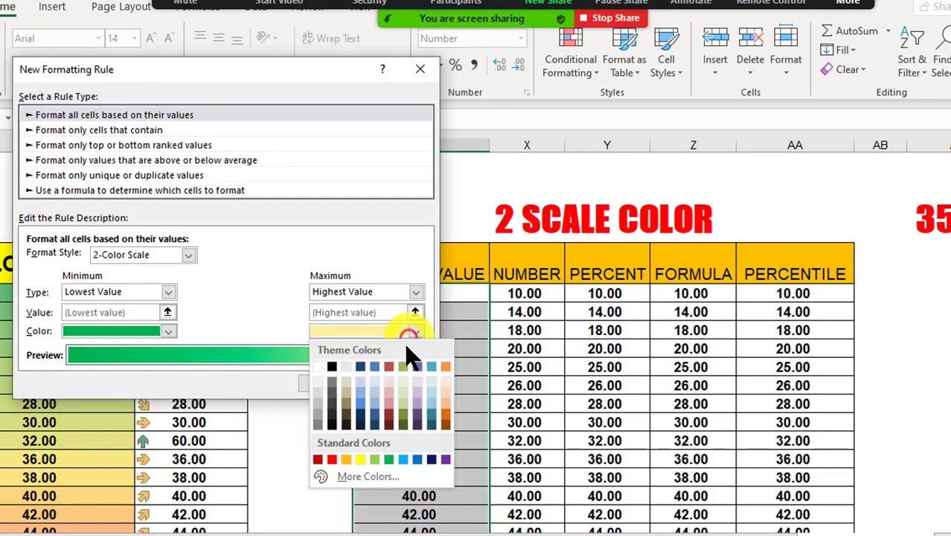
{"action": "left_click", "coordinate": [404, 457]}
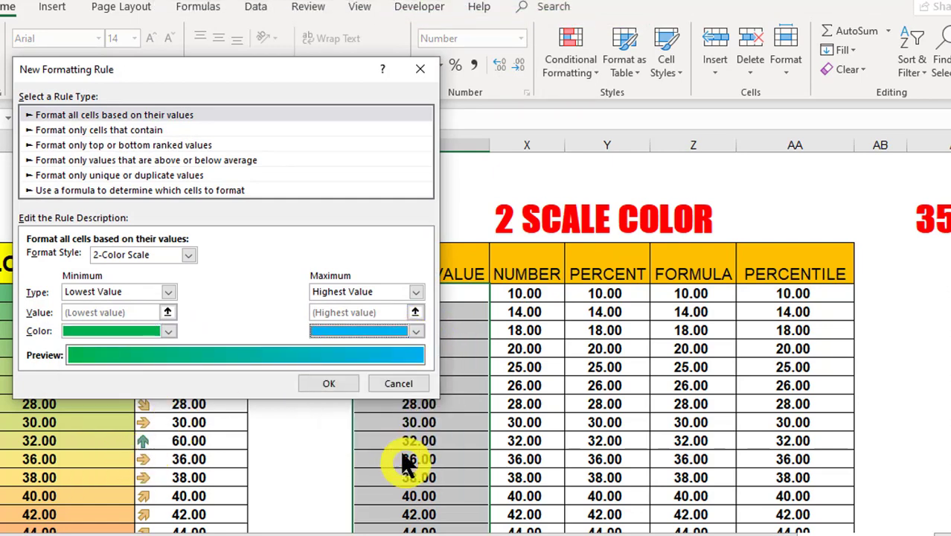
{"action": "left_click", "coordinate": [314, 385]}
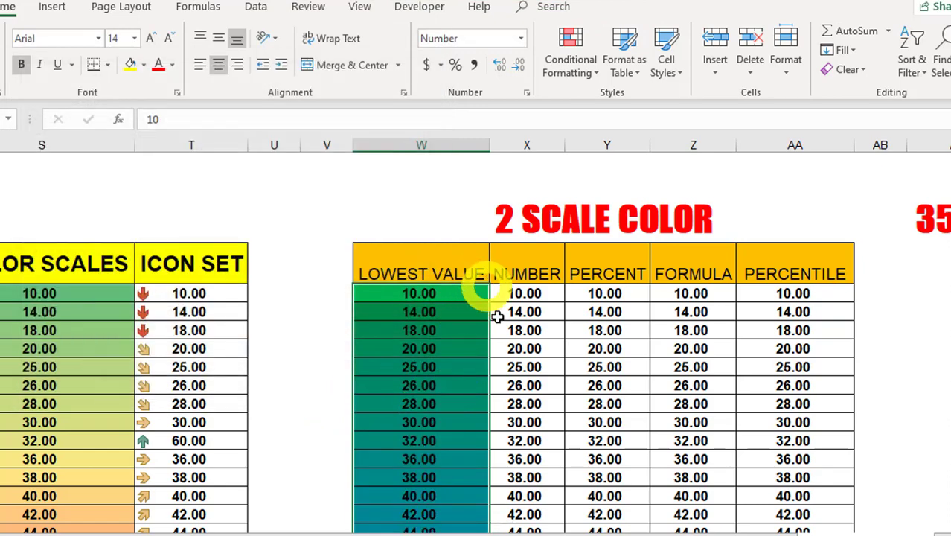
Select the LOWEST VALUE cells W6:W25, from 10.00 down to 56.00
{"action": "scroll", "coordinate": [447, 415], "scroll_direction": "down", "scroll_amount": 1}
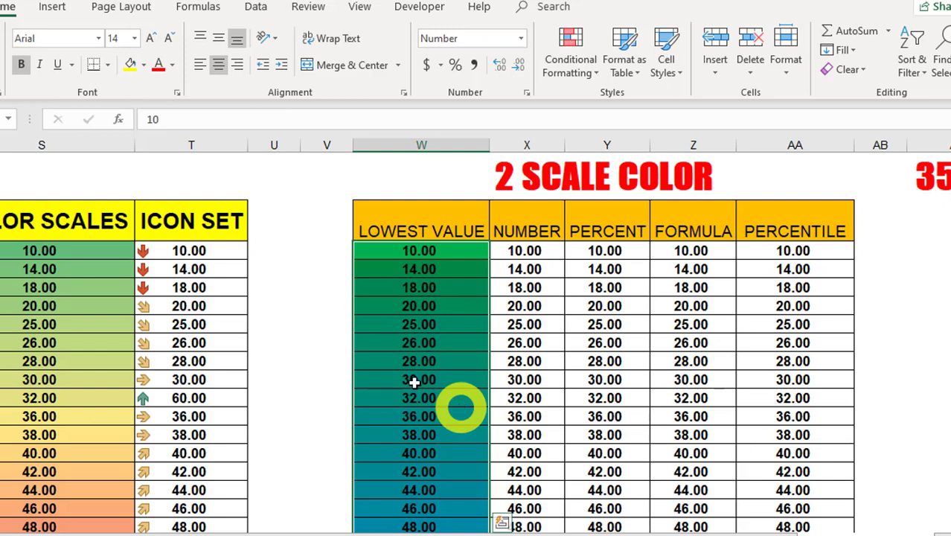
{"action": "left_click", "coordinate": [419, 251]}
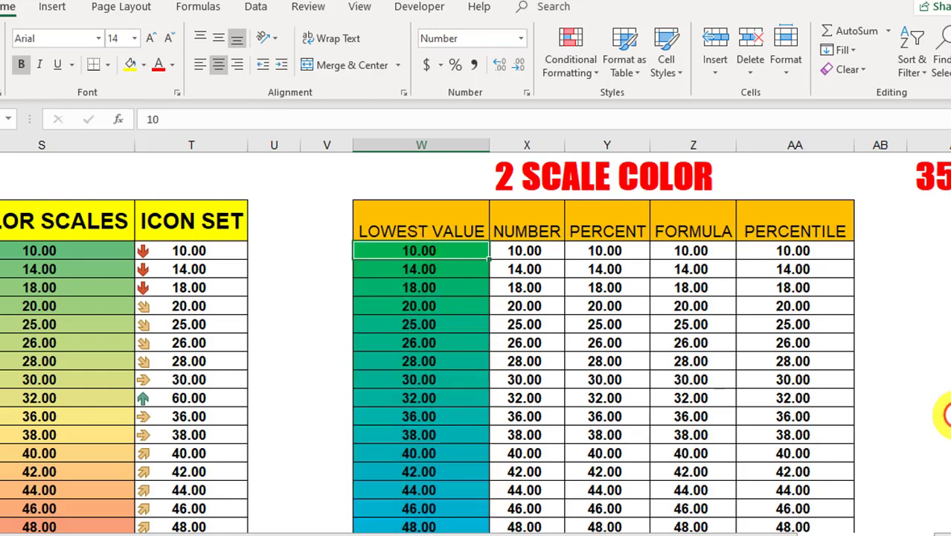
{"action": "key", "text": "Down"}
{"action": "key", "text": "Down"}
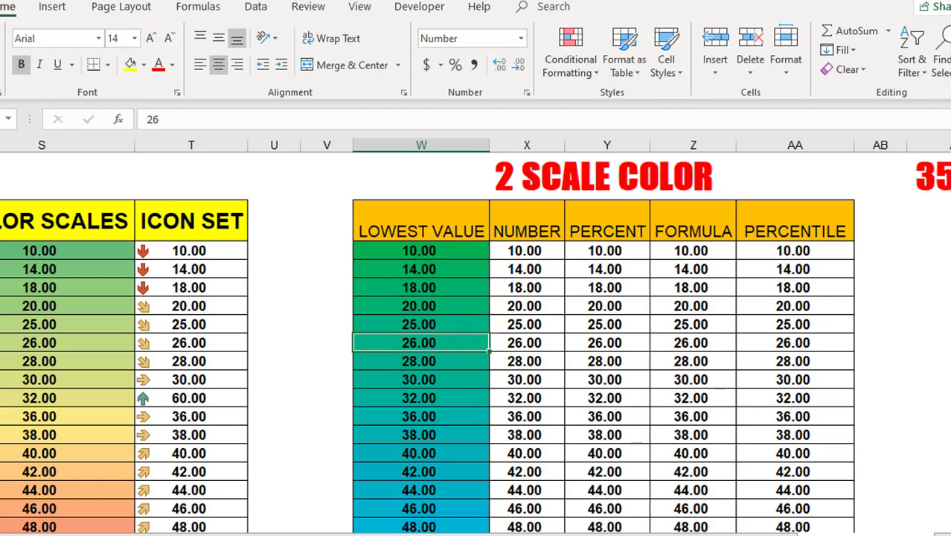
{"action": "key", "text": "Down"}
{"action": "key", "text": "Down"}
{"action": "key", "text": "Down"}
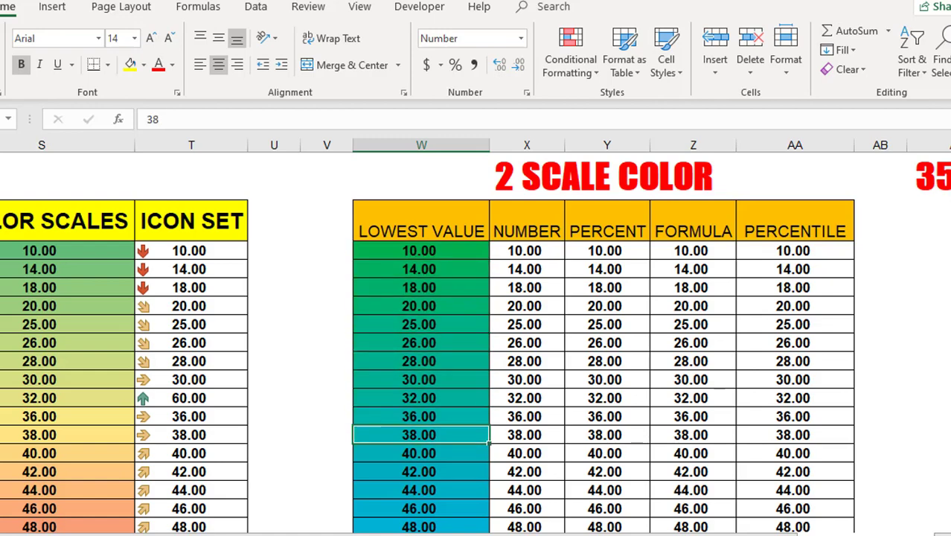
{"action": "left_click_drag", "start_coordinate": [410, 251], "coordinate": [443, 484]}
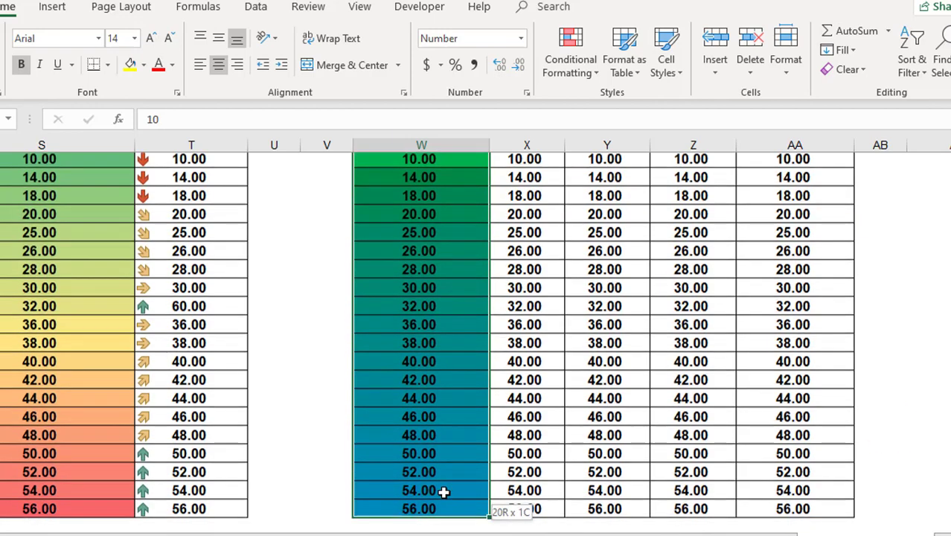
Start a new conditional formatting rule, discard it, and return to the Conditional Formatting menu
{"action": "left_click", "coordinate": [567, 63]}
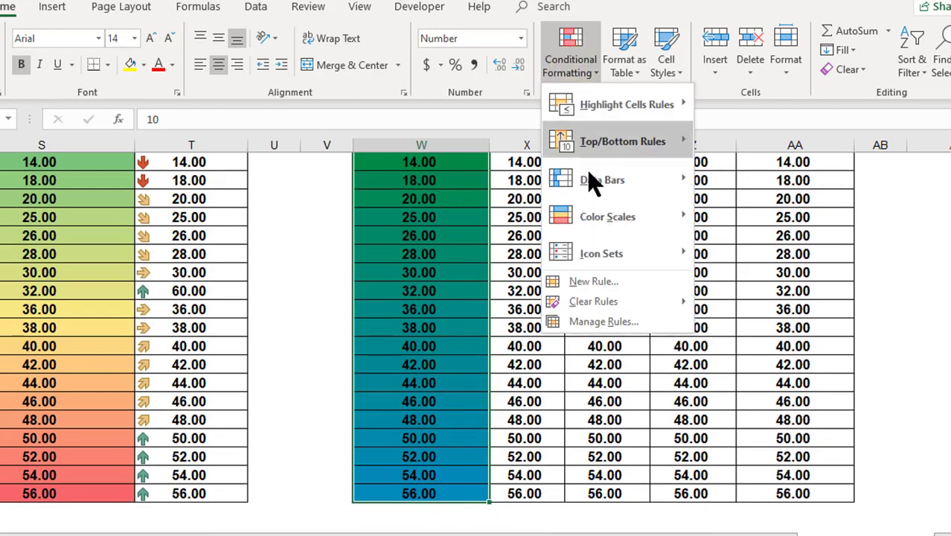
{"action": "left_click", "coordinate": [583, 283]}
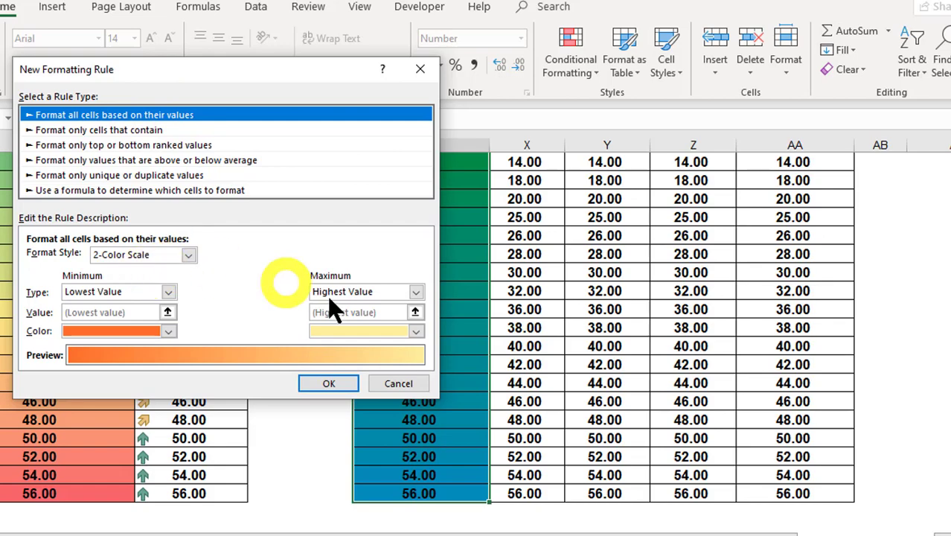
{"action": "left_click", "coordinate": [401, 382]}
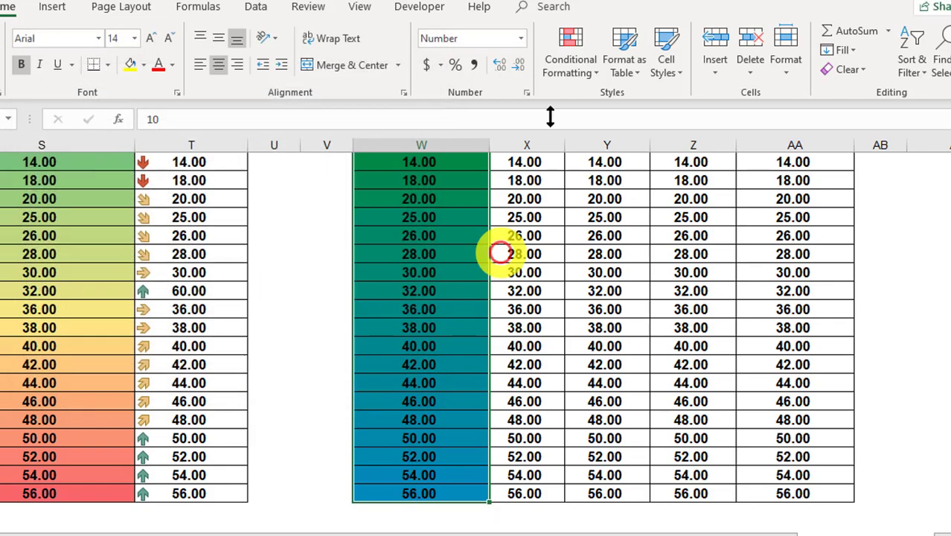
{"action": "left_click", "coordinate": [569, 56]}
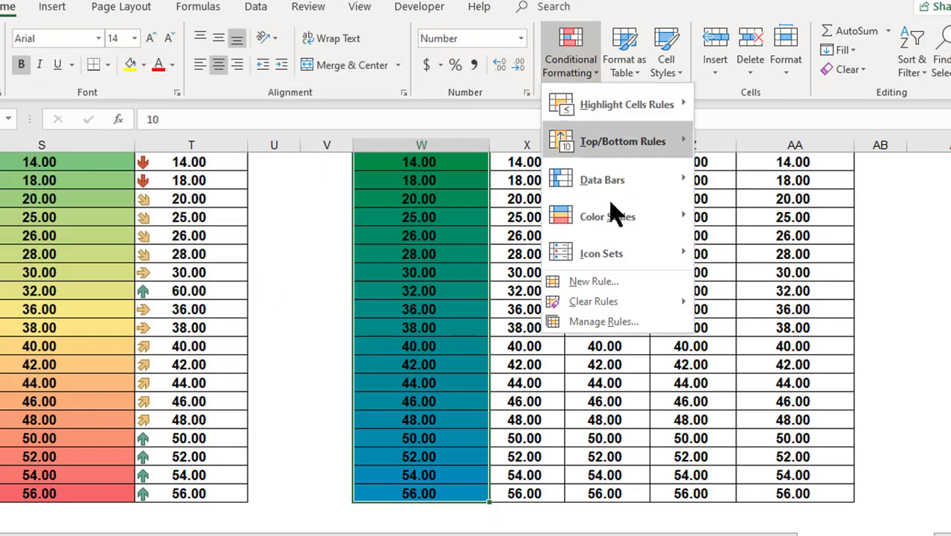
In Manage Rules, pick the Graded Color Scale rule and open it for editing
{"action": "left_click", "coordinate": [607, 320]}
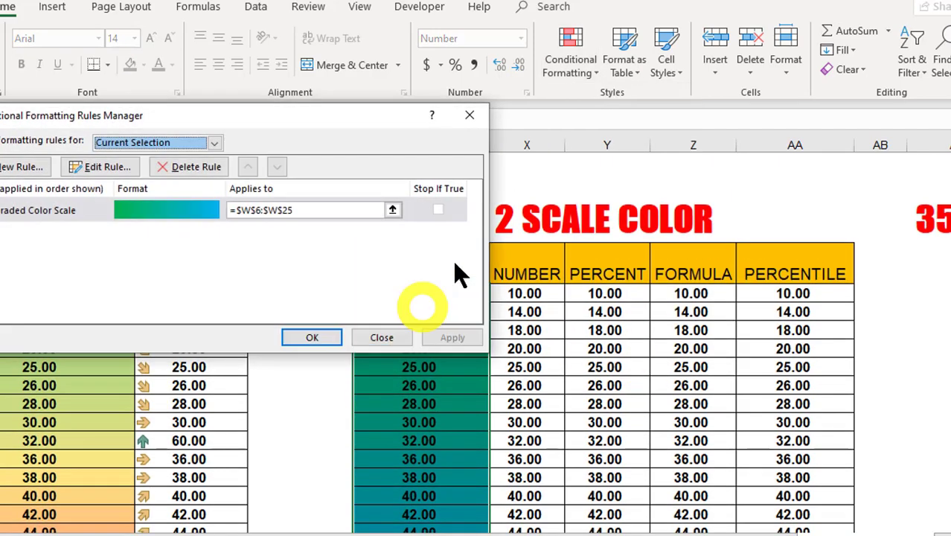
{"action": "left_click_drag", "start_coordinate": [276, 116], "coordinate": [329, 116]}
{"action": "left_click_drag", "start_coordinate": [529, 157], "coordinate": [806, 128]}
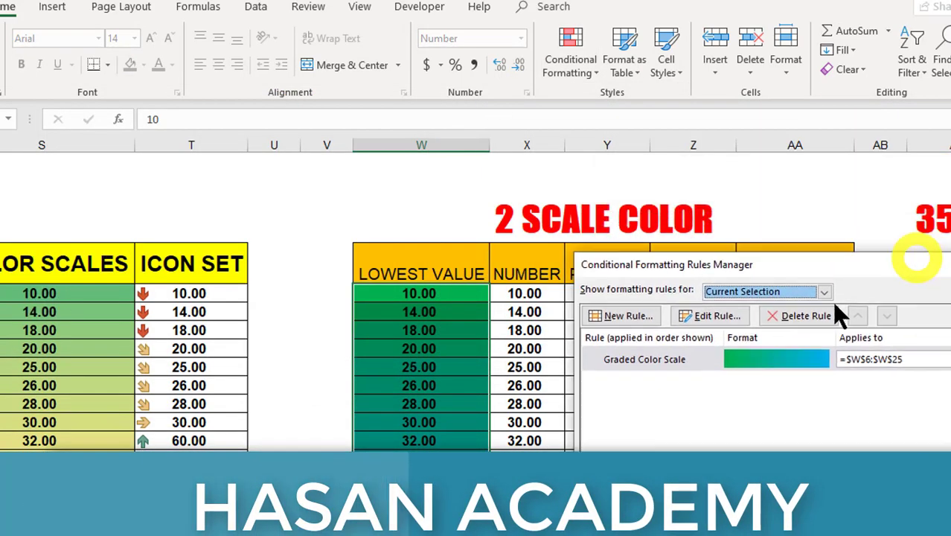
{"action": "mouse_move", "coordinate": [823, 113]}
{"action": "left_mouse_down"}
{"action": "mouse_move", "coordinate": [851, 75]}
{"action": "mouse_move", "coordinate": [836, 63]}
{"action": "left_mouse_up"}
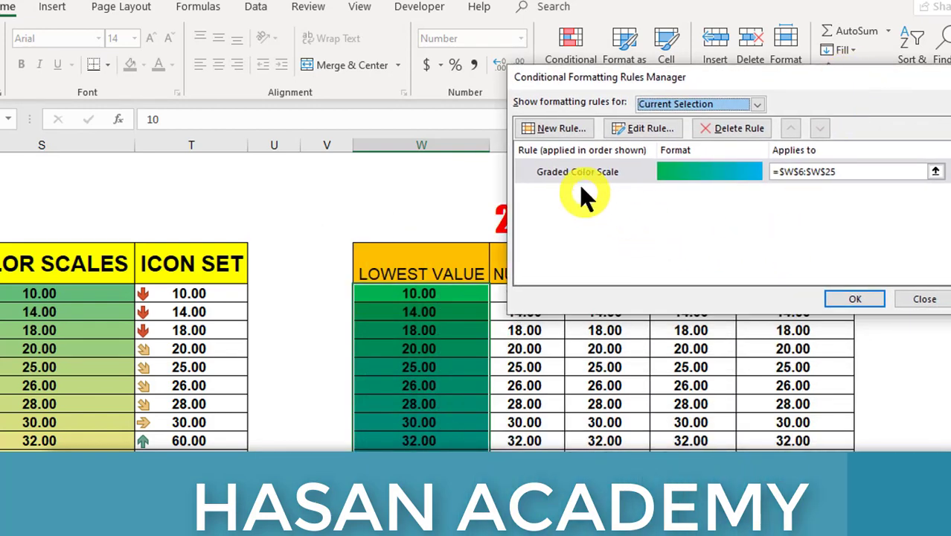
{"action": "left_click", "coordinate": [728, 178]}
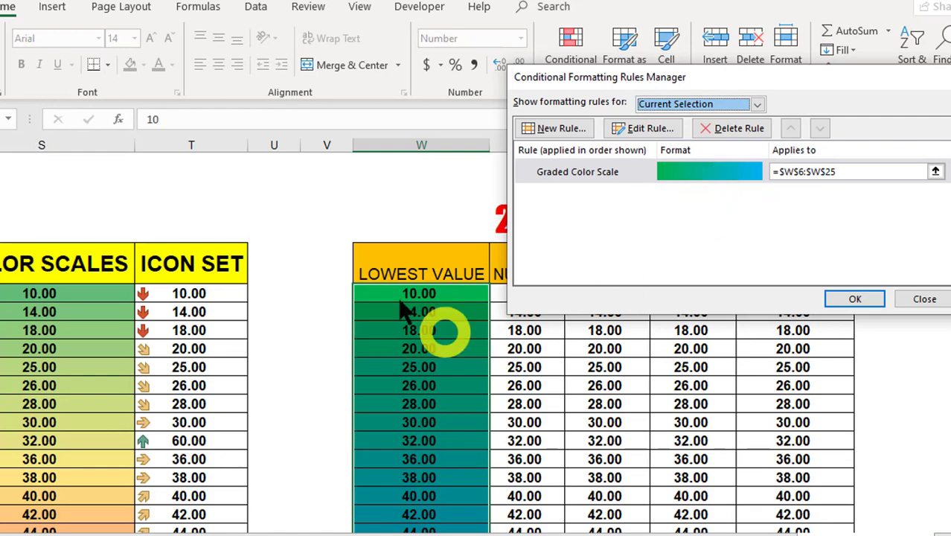
{"action": "left_click", "coordinate": [640, 130]}
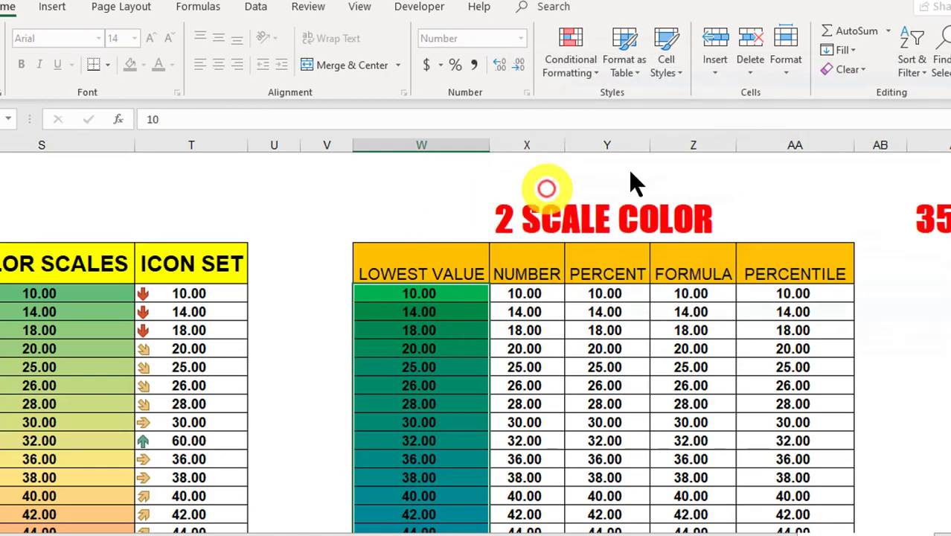
{"action": "left_click_drag", "start_coordinate": [771, 26], "coordinate": [736, 47]}
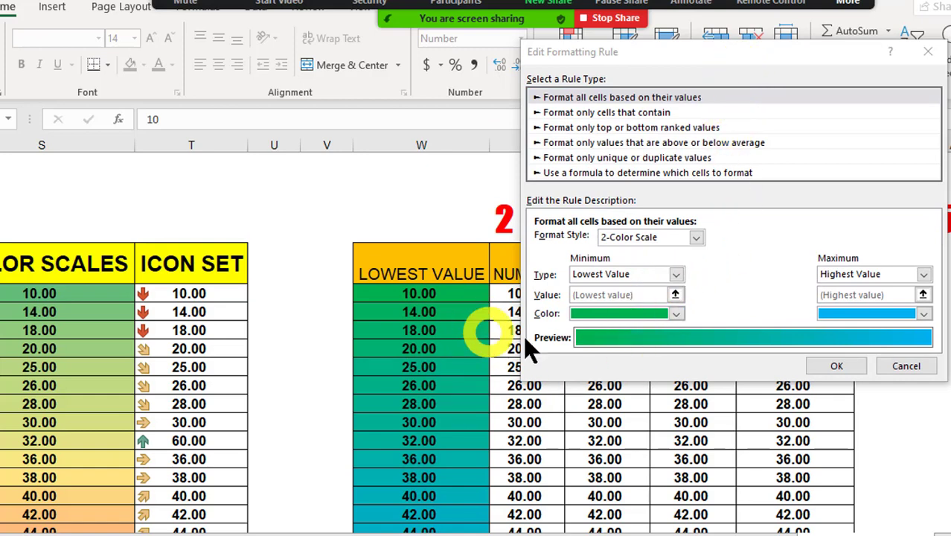
Change the scale to an orange minimum and yellow maximum, and apply it to W6:W25
{"action": "left_click", "coordinate": [675, 314]}
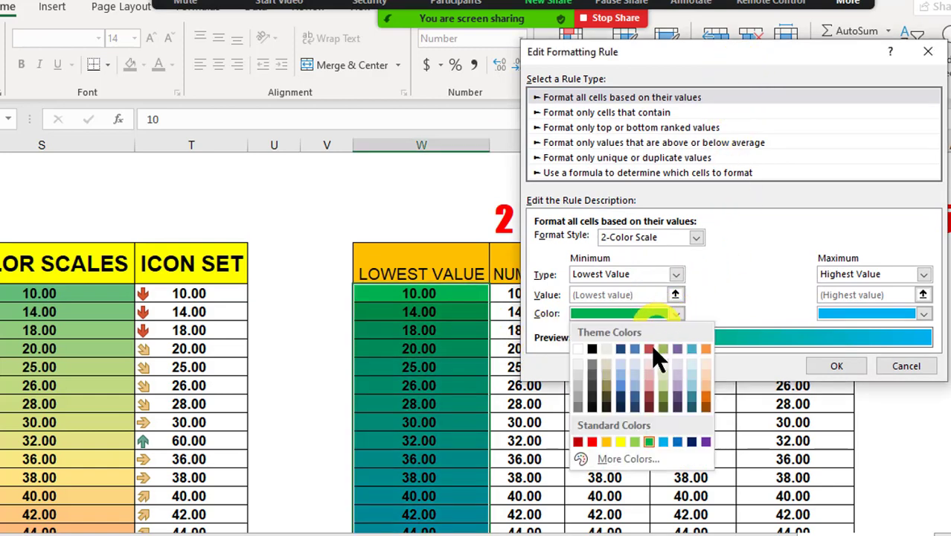
{"action": "left_click", "coordinate": [704, 395]}
{"action": "left_click", "coordinate": [923, 313]}
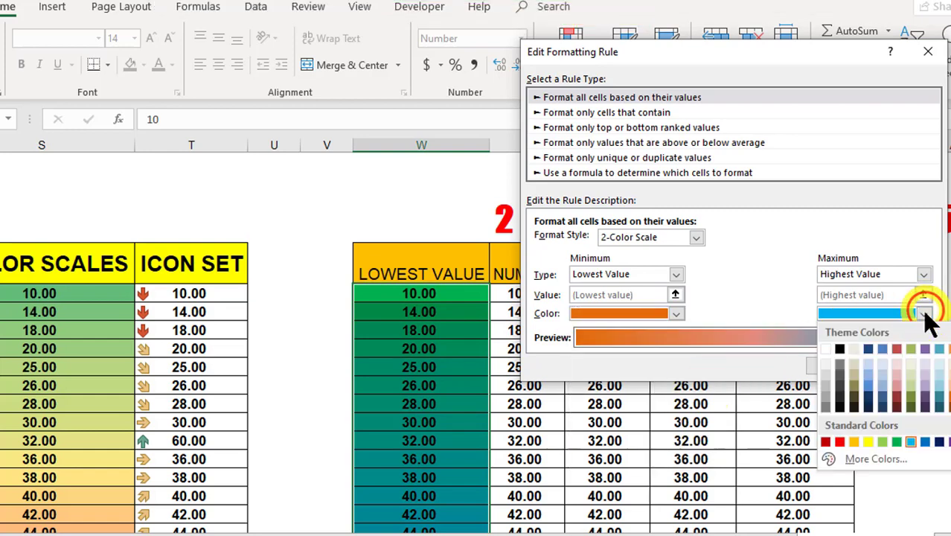
{"action": "left_click", "coordinate": [867, 441]}
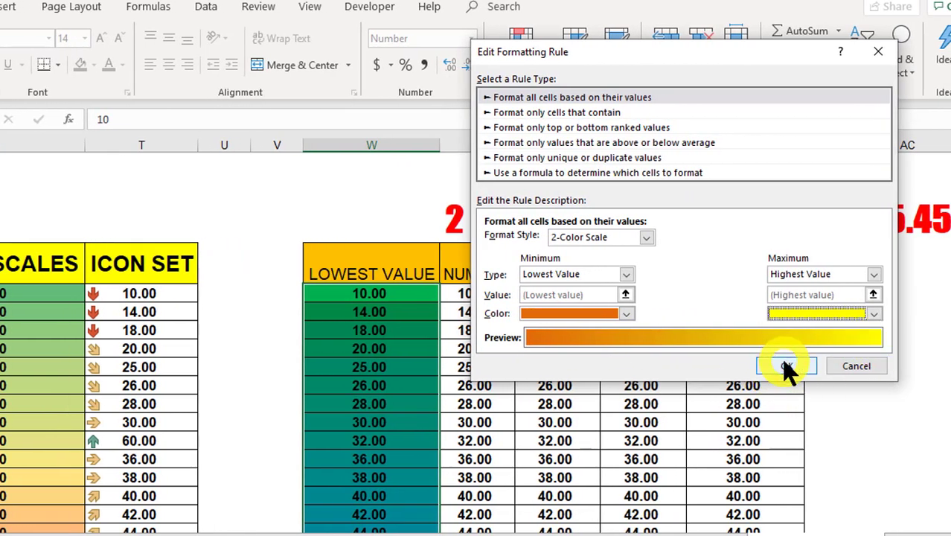
{"action": "left_click", "coordinate": [785, 365]}
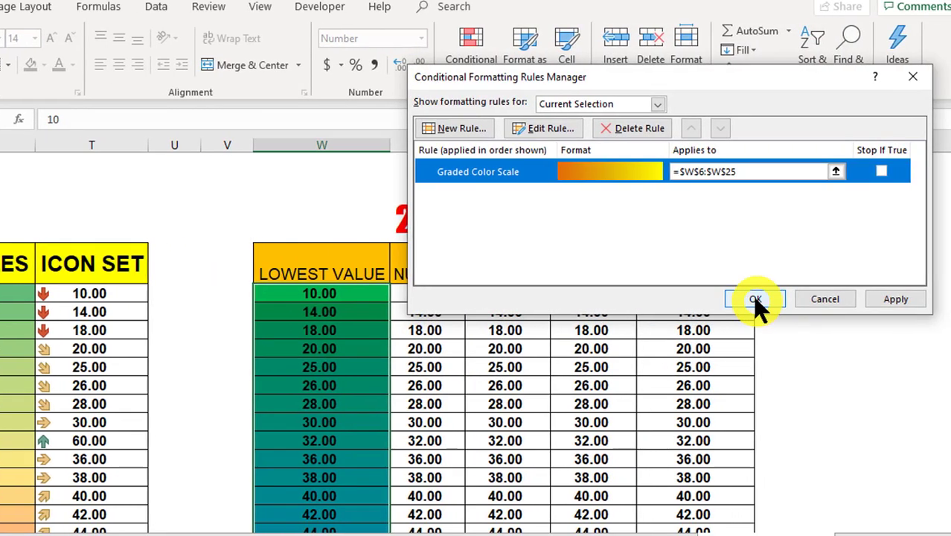
{"action": "left_click", "coordinate": [890, 301]}
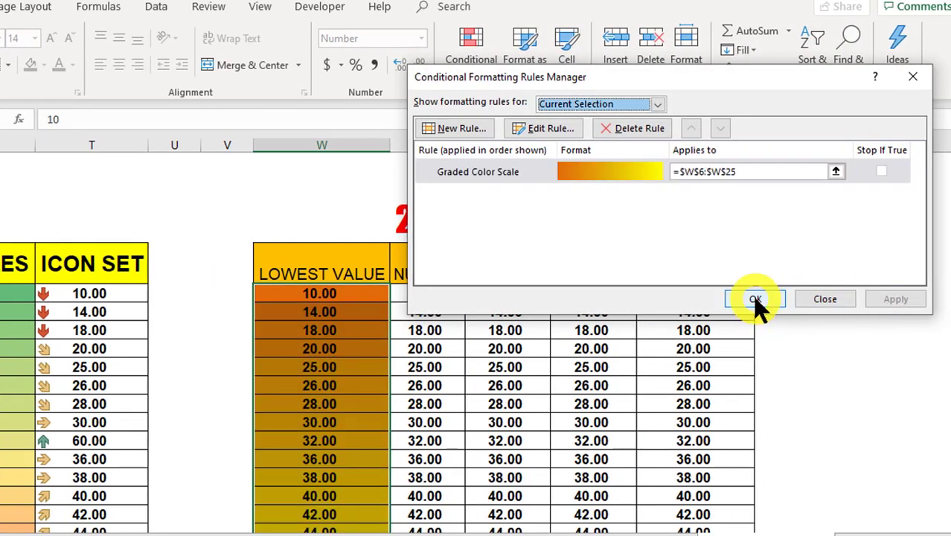
Close the rules manager and step through column W to compare the orange-to-yellow shades
{"action": "left_click", "coordinate": [757, 300]}
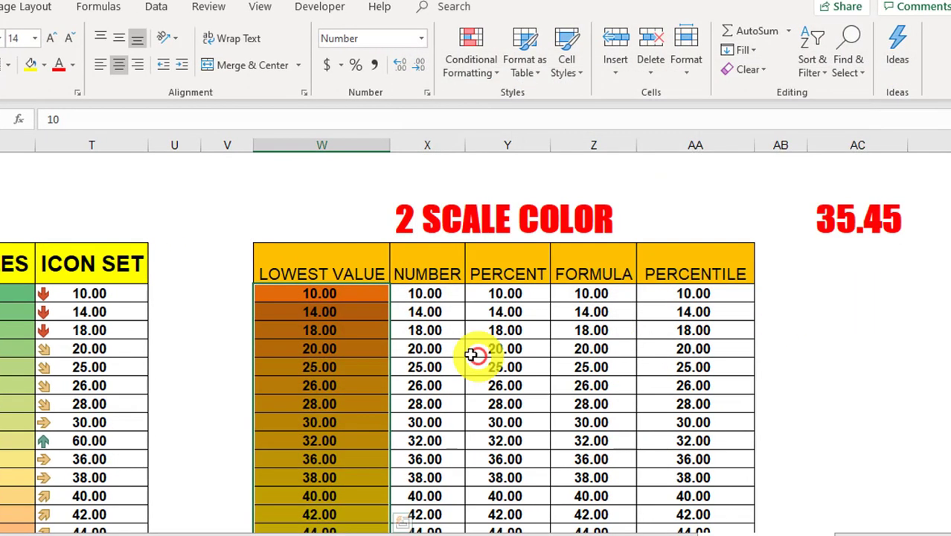
{"action": "left_click", "coordinate": [329, 293]}
{"action": "key", "text": "Down"}
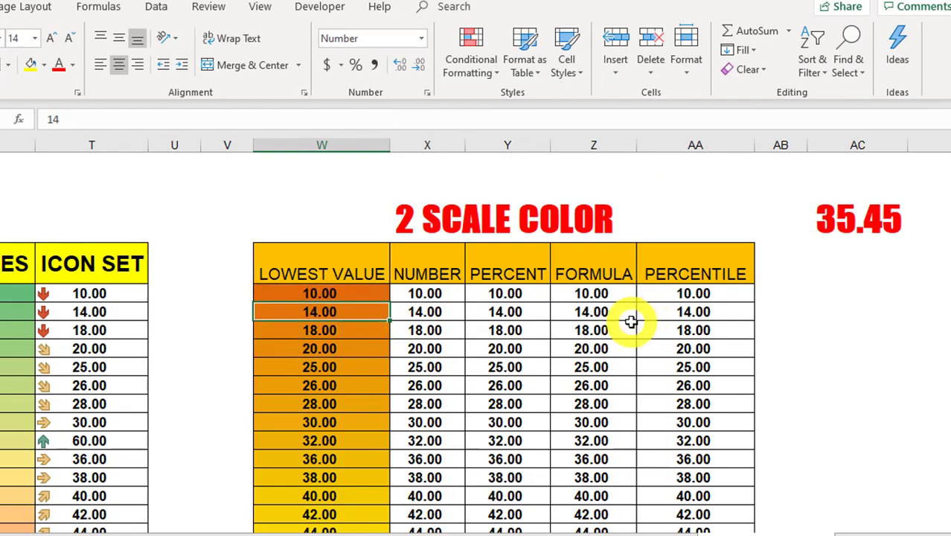
{"action": "key", "text": "Down"}
{"action": "key", "text": "Down"}
{"action": "key", "text": "Down"}
{"action": "key", "text": "Down"}
{"action": "key", "text": "Down"}
{"action": "key", "text": "Down"}
{"action": "key", "text": "Down"}
{"action": "key", "text": "Down"}
{"action": "key", "text": "Down"}
{"action": "key", "text": "Down"}
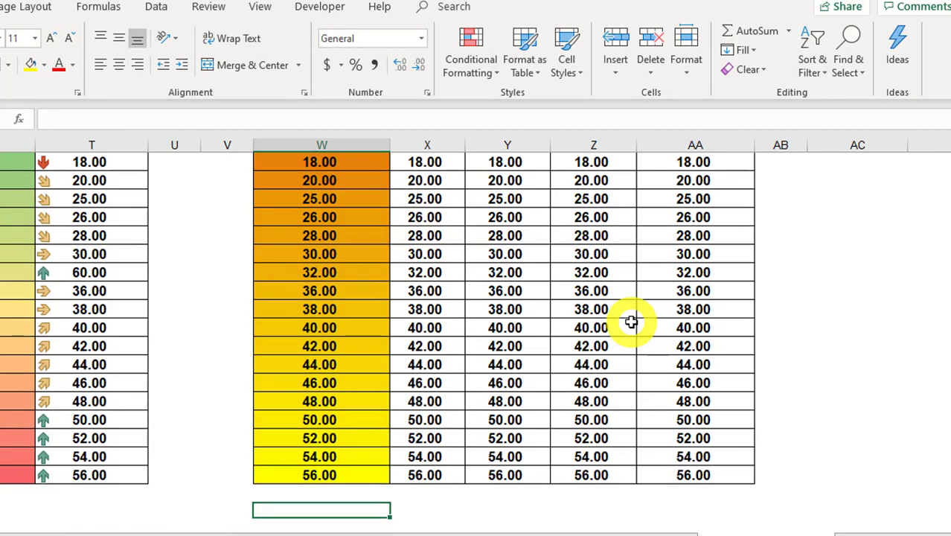
{"action": "key", "text": "Up"}
{"action": "key", "text": "Up"}
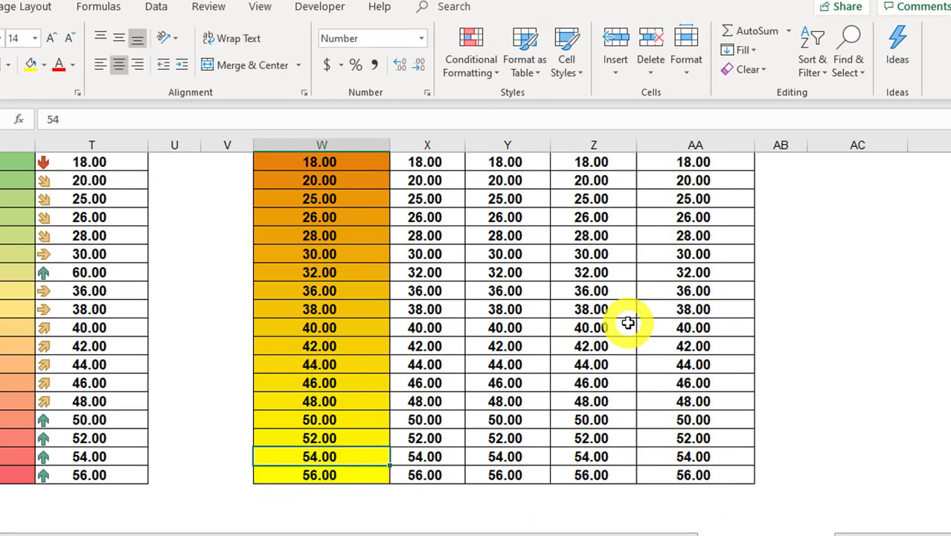
{"action": "key", "text": "Up"}
{"action": "key", "text": "Up"}
{"action": "key", "text": "Up"}
{"action": "key", "text": "Up"}
{"action": "key", "text": "Up"}
{"action": "key", "text": "Up"}
{"action": "key", "text": "Down"}
{"action": "key", "text": "Down"}
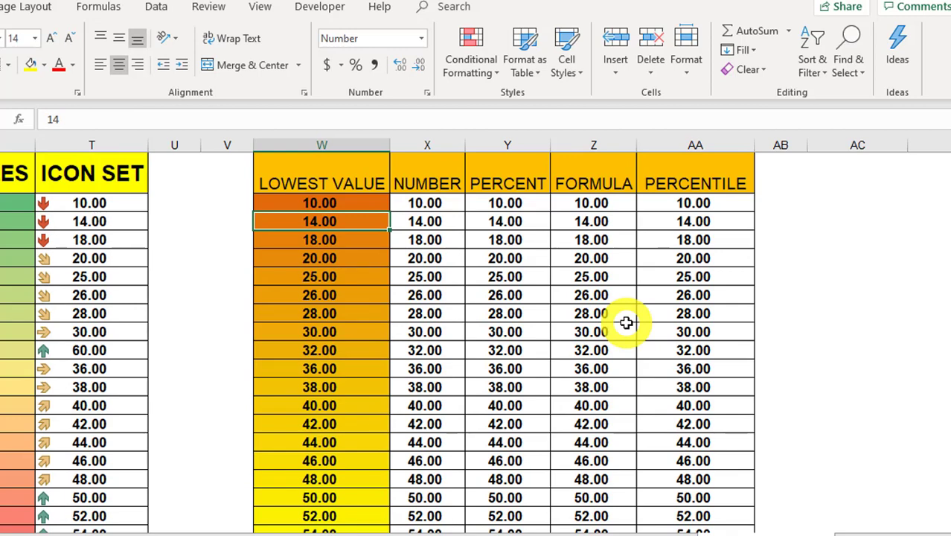
{"action": "scroll", "coordinate": [625, 321], "scroll_direction": "up", "scroll_amount": 1}
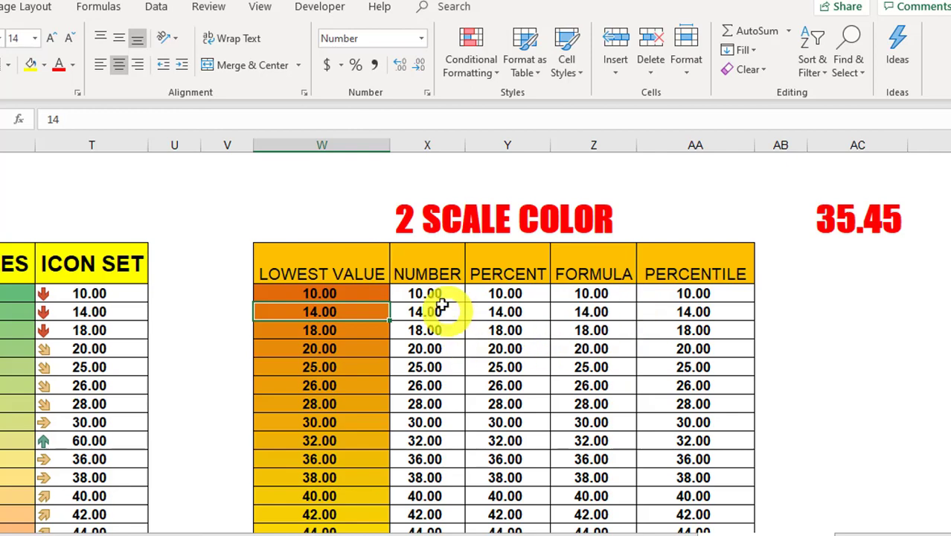
Select the NUMBER column values and start a rule with Number minimum 20 and maximum 40
{"action": "left_click_drag", "start_coordinate": [435, 294], "coordinate": [452, 503]}
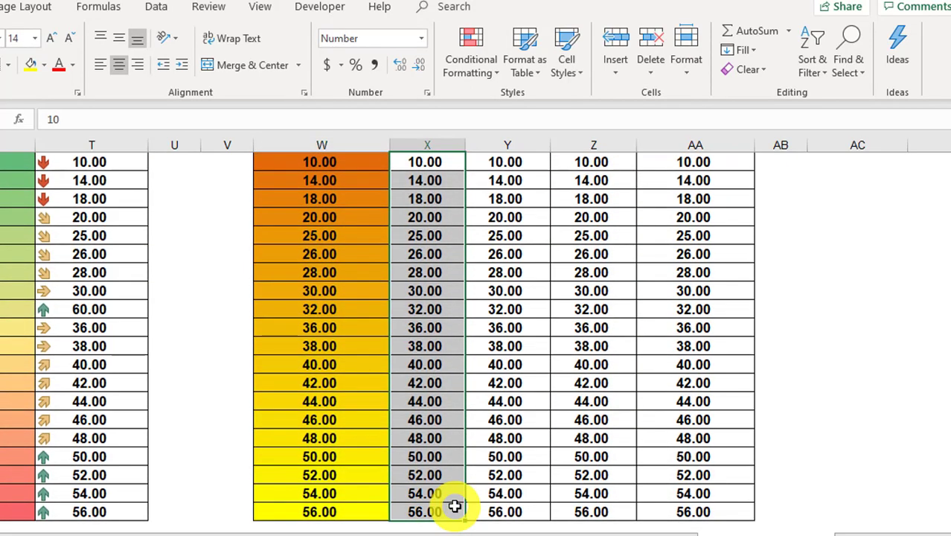
{"action": "left_click", "coordinate": [469, 67]}
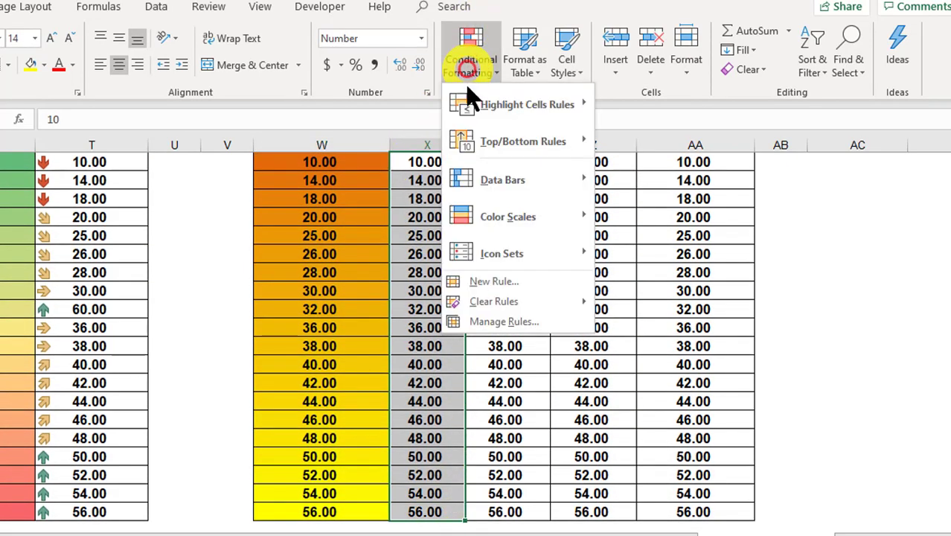
{"action": "left_click", "coordinate": [491, 281]}
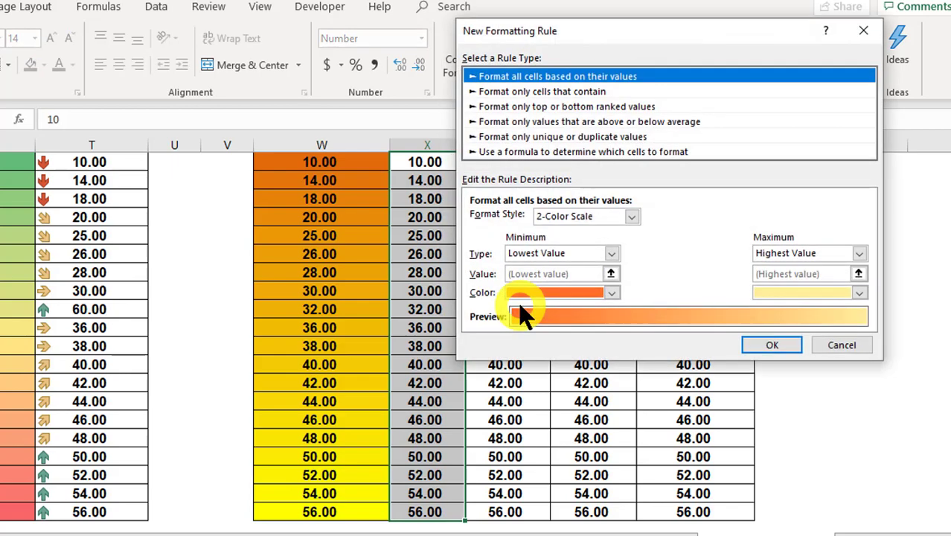
{"action": "left_click", "coordinate": [611, 253]}
{"action": "left_click", "coordinate": [549, 279]}
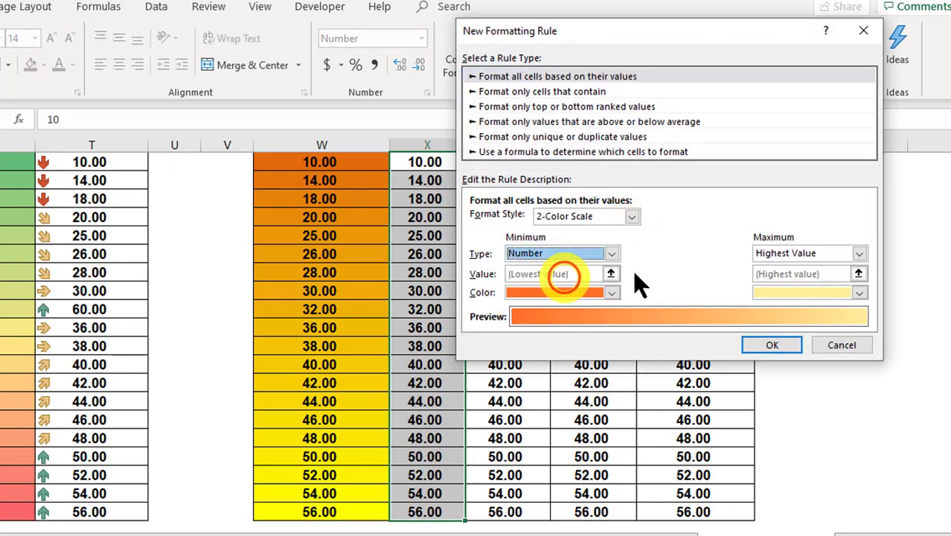
{"action": "left_click", "coordinate": [852, 252]}
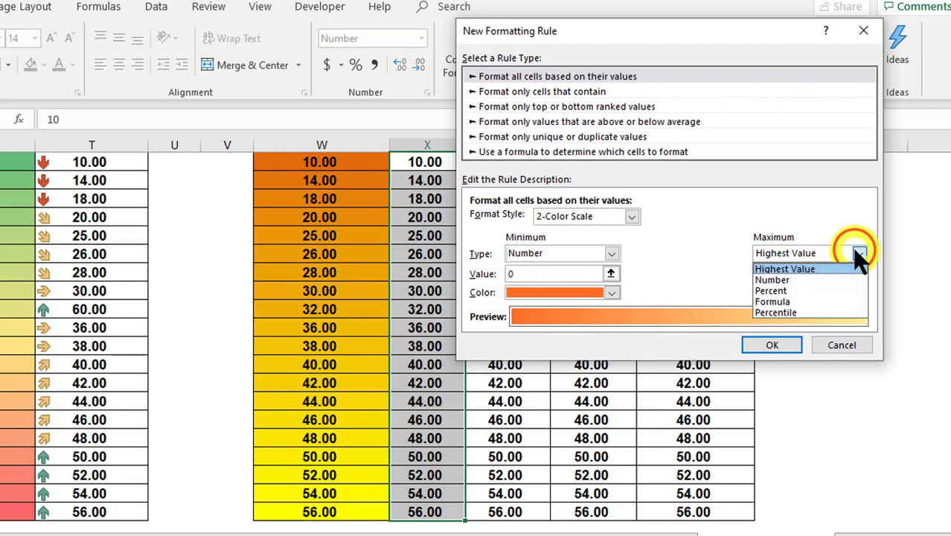
{"action": "left_click", "coordinate": [788, 280]}
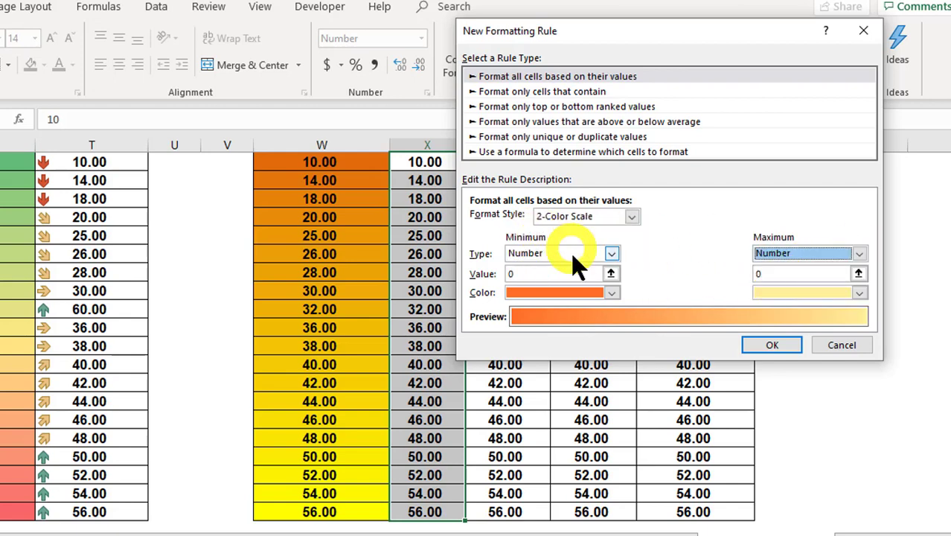
{"action": "double_click", "coordinate": [558, 274]}
{"action": "type", "text": "20"}
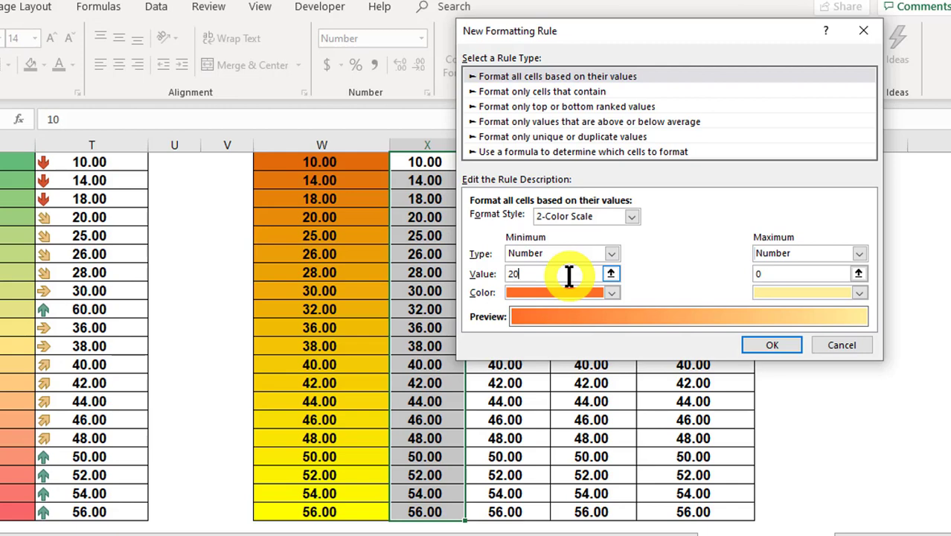
{"action": "double_click", "coordinate": [755, 273]}
{"action": "type", "text": "40"}
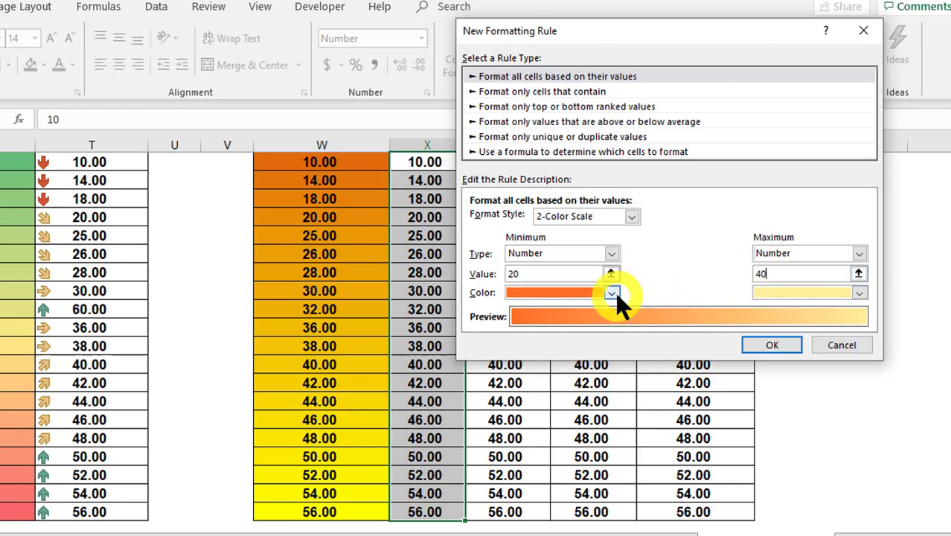
Colour the minimum light blue and the maximum red, then apply the scale to column X
{"action": "left_click", "coordinate": [611, 293]}
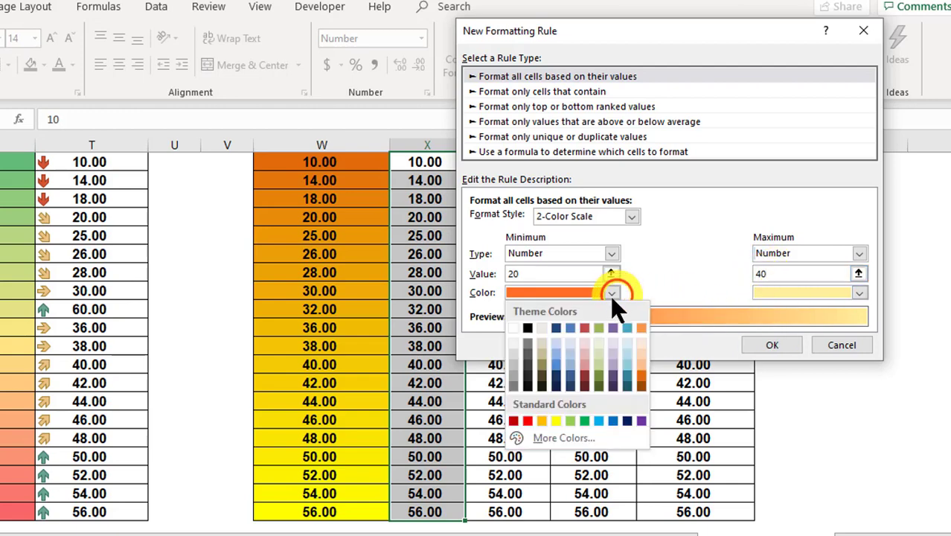
{"action": "left_click", "coordinate": [611, 421]}
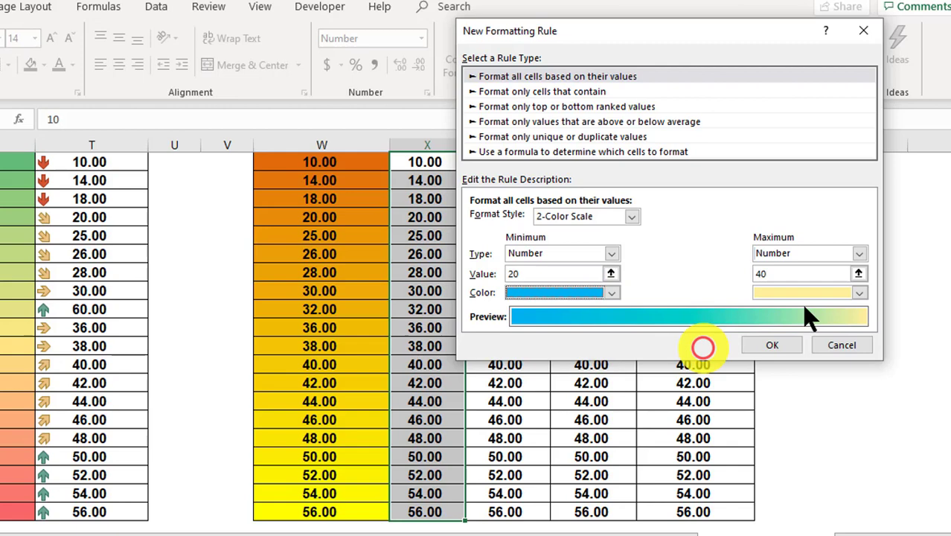
{"action": "left_click", "coordinate": [858, 294]}
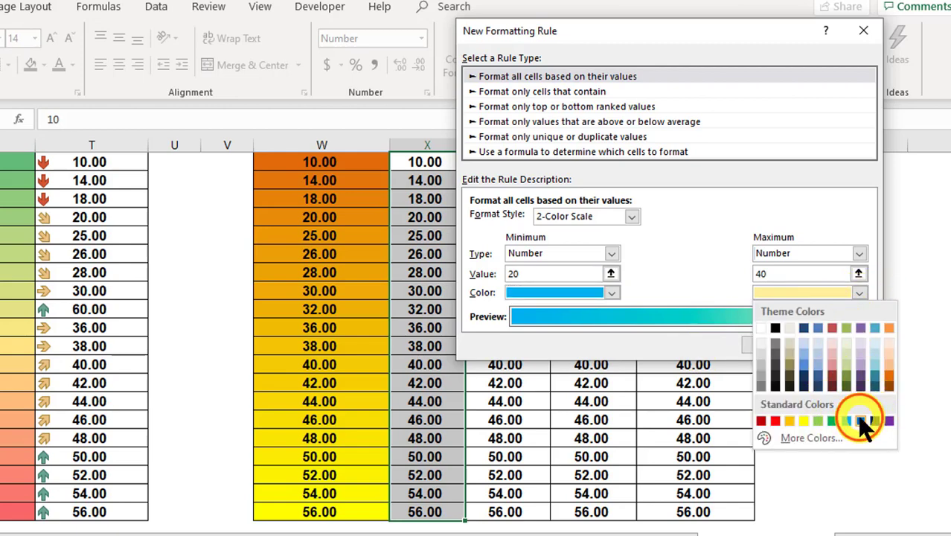
{"action": "left_click", "coordinate": [860, 421]}
{"action": "left_click", "coordinate": [858, 293]}
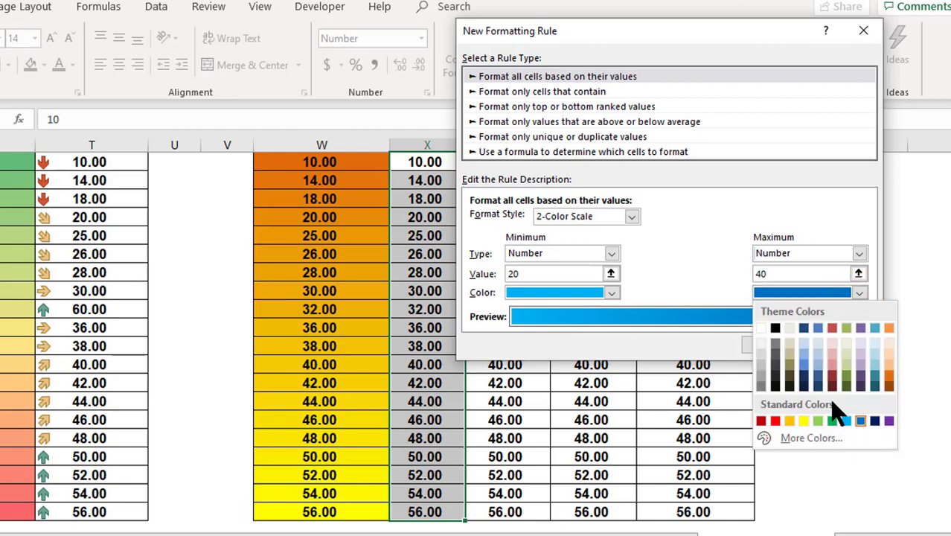
{"action": "left_click", "coordinate": [762, 420]}
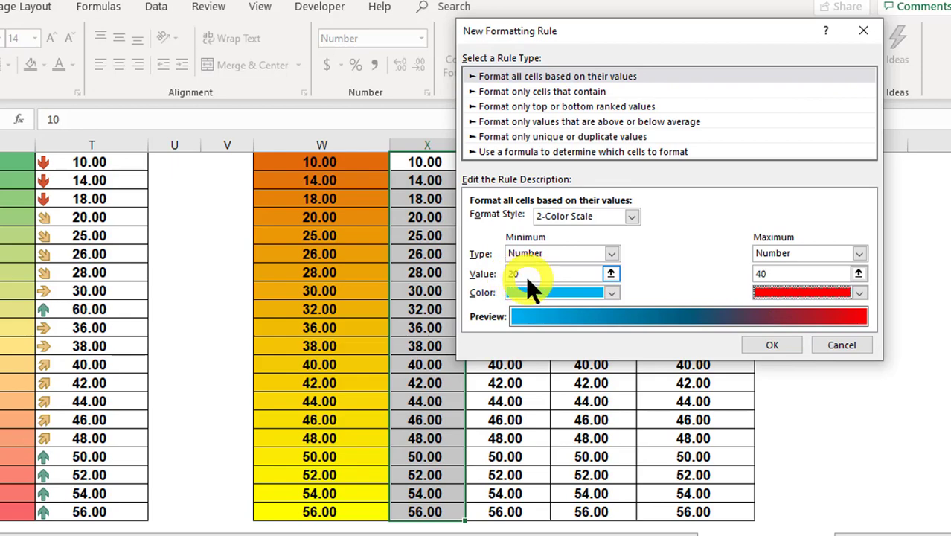
{"action": "left_click", "coordinate": [763, 346]}
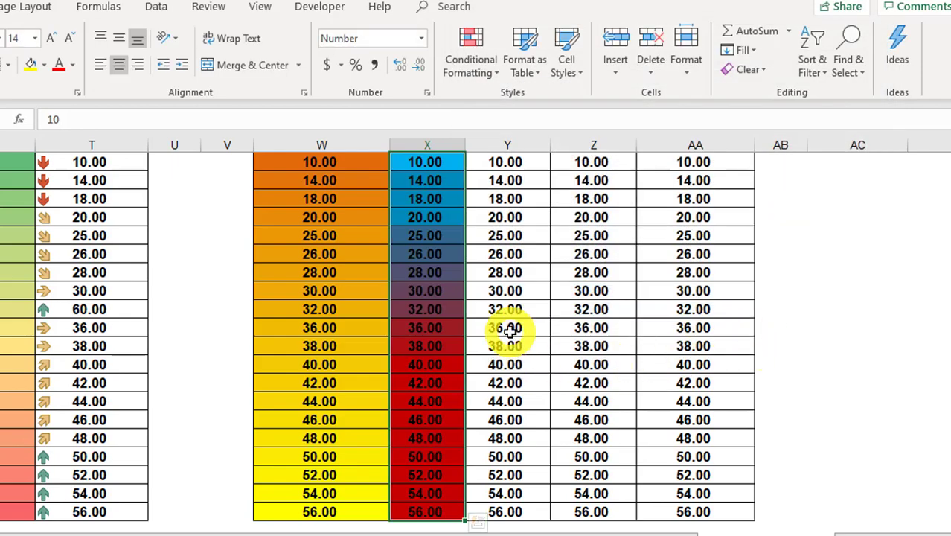
Check the NUMBER column shading at 10.00–20.00, 25.00, 40.00 and the graded 25.00–36.00 cells
{"action": "scroll", "coordinate": [509, 329], "scroll_direction": "up", "scroll_amount": 2}
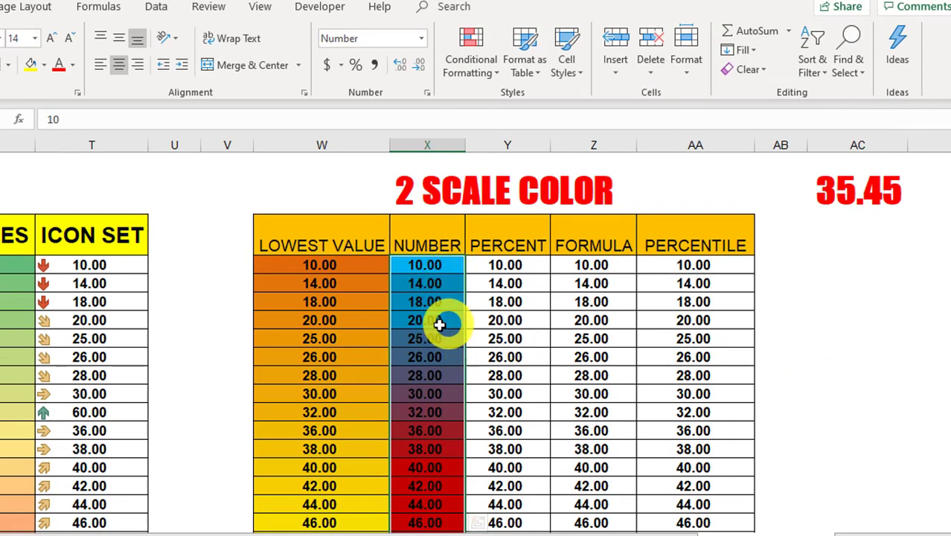
{"action": "left_click", "coordinate": [488, 334]}
{"action": "left_click", "coordinate": [445, 320]}
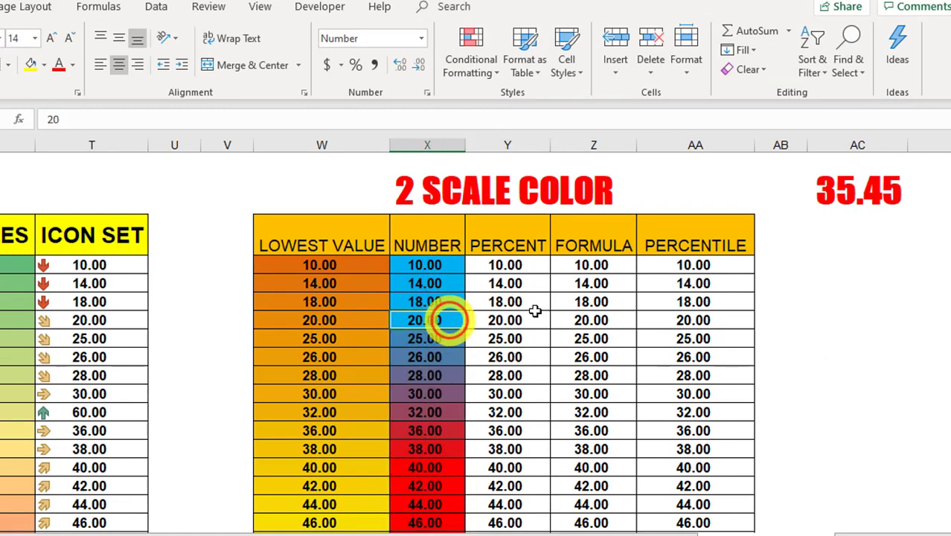
{"action": "left_click", "coordinate": [431, 266]}
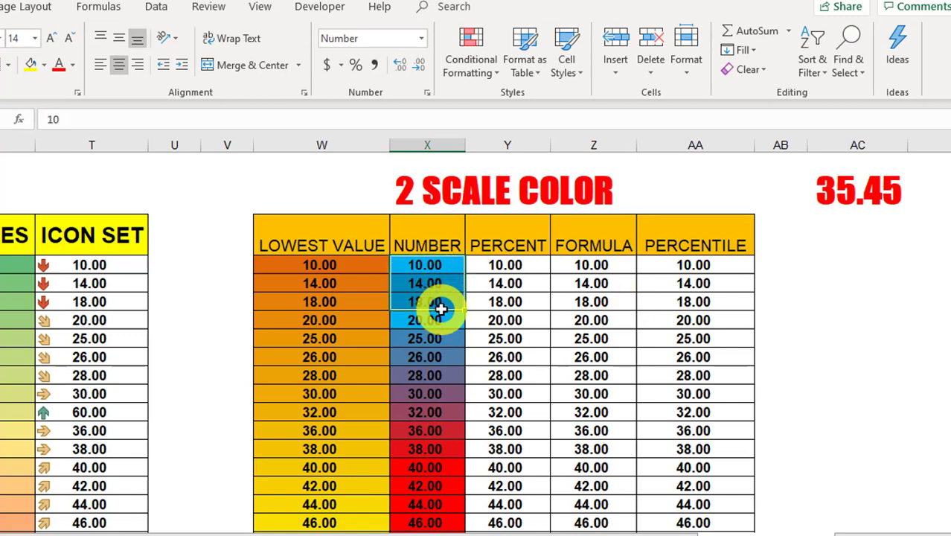
{"action": "left_click_drag", "start_coordinate": [430, 268], "coordinate": [438, 409]}
{"action": "left_click", "coordinate": [430, 343]}
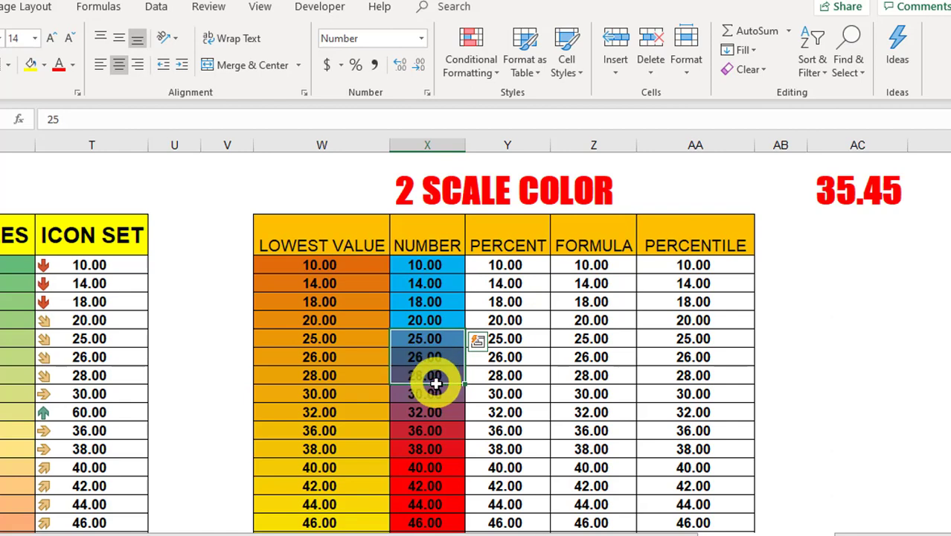
{"action": "left_click", "coordinate": [432, 467]}
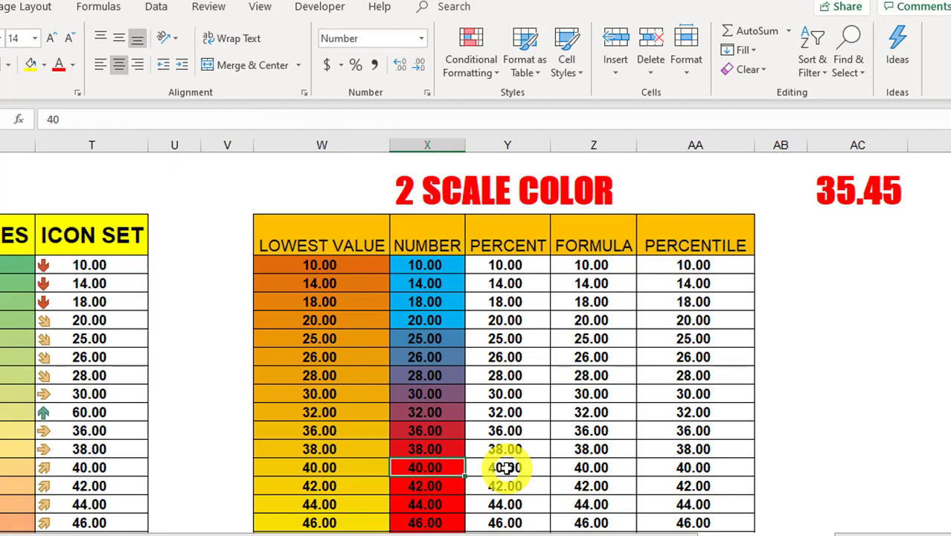
{"action": "scroll", "coordinate": [494, 468], "scroll_direction": "down", "scroll_amount": 2}
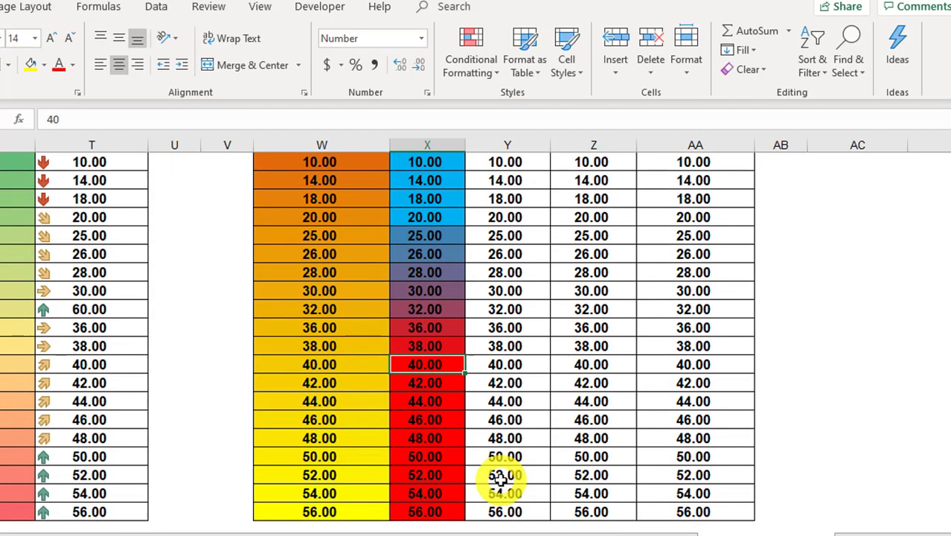
{"action": "left_click_drag", "start_coordinate": [435, 235], "coordinate": [424, 345]}
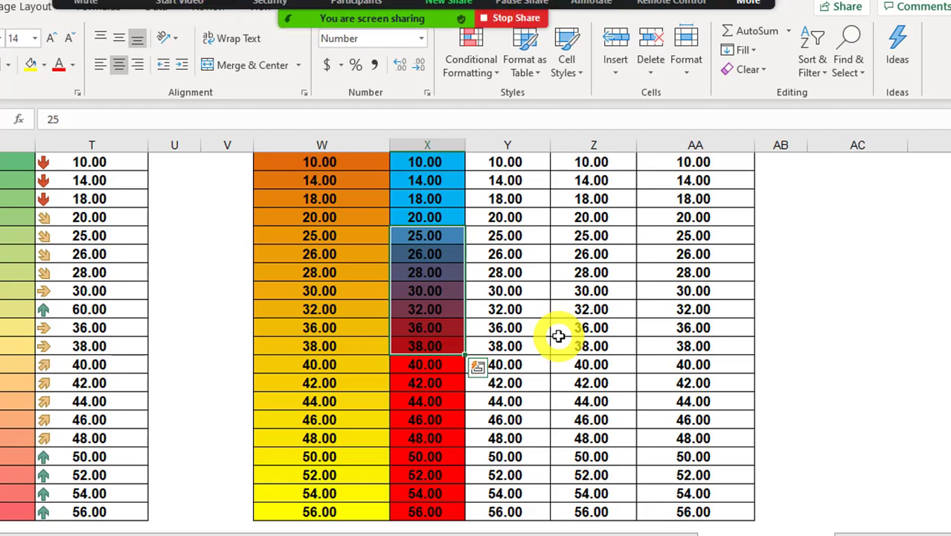
Select the PERCENT column values from 10.00 down to 56.00
{"action": "scroll", "coordinate": [558, 336], "scroll_direction": "up", "scroll_amount": 3}
{"action": "left_click", "coordinate": [565, 348]}
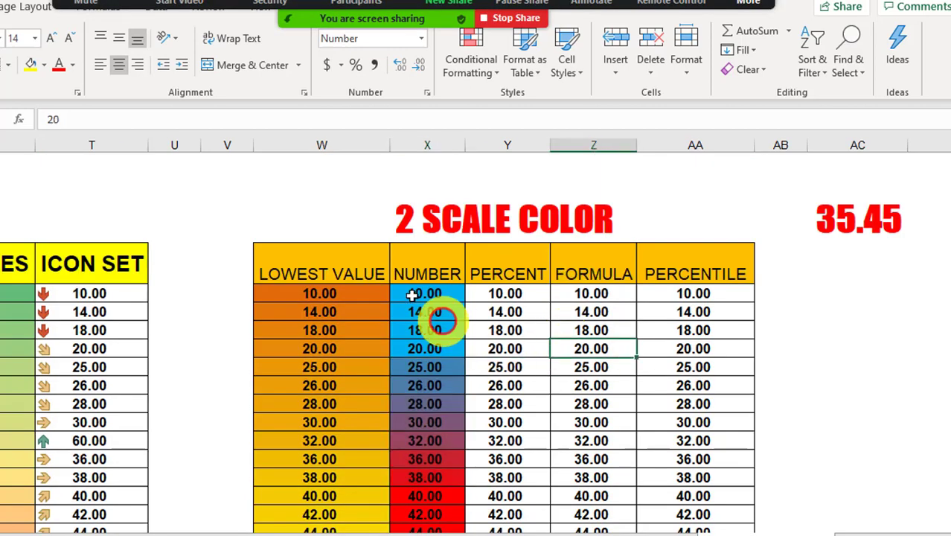
{"action": "mouse_move", "coordinate": [504, 296]}
{"action": "left_mouse_down"}
{"action": "mouse_move", "coordinate": [509, 510]}
{"action": "mouse_move", "coordinate": [518, 501]}
{"action": "mouse_move", "coordinate": [510, 493]}
{"action": "left_mouse_up"}
{"action": "scroll", "coordinate": [495, 383], "scroll_direction": "up", "scroll_amount": 3}
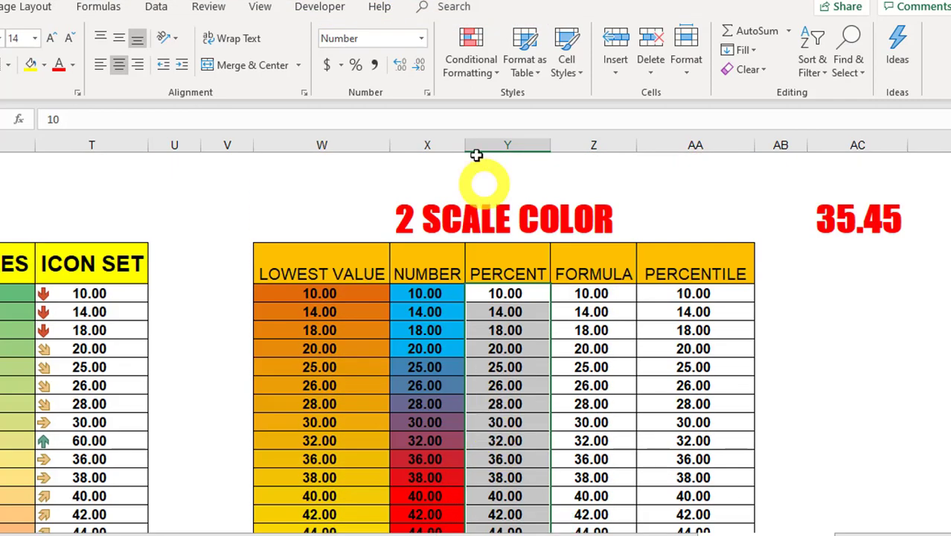
Start a new rule with Percent as both minimum and maximum types, values 20 and 80
{"action": "left_click", "coordinate": [468, 65]}
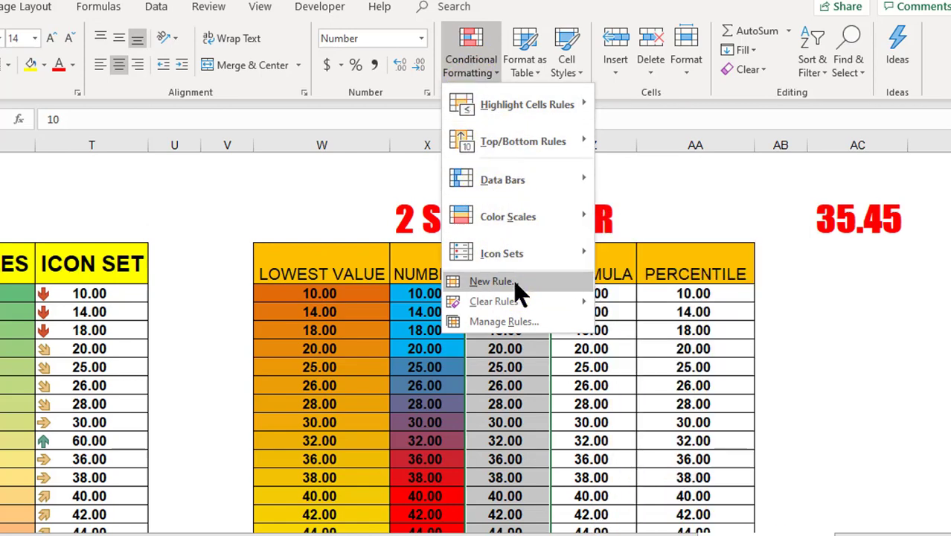
{"action": "left_click", "coordinate": [559, 293]}
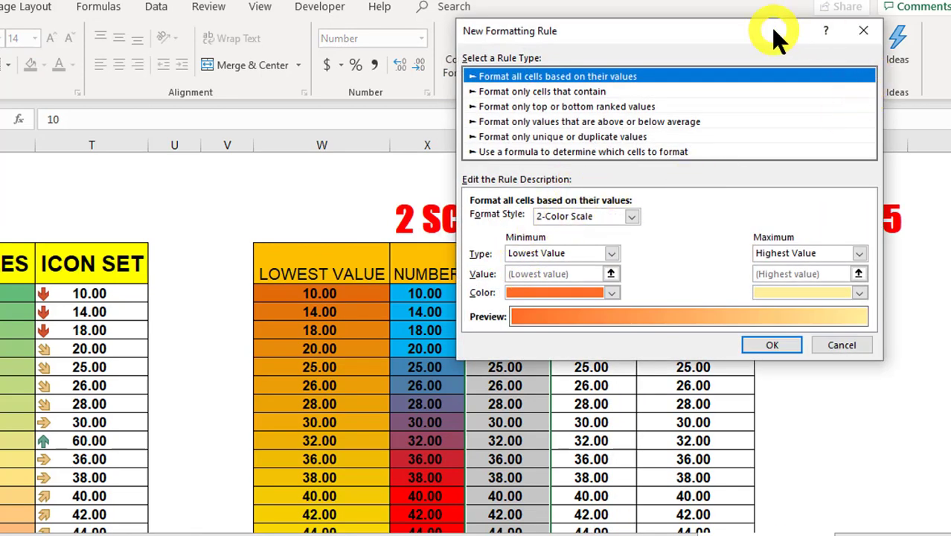
{"action": "left_click_drag", "start_coordinate": [778, 30], "coordinate": [704, 41]}
{"action": "left_click", "coordinate": [537, 256]}
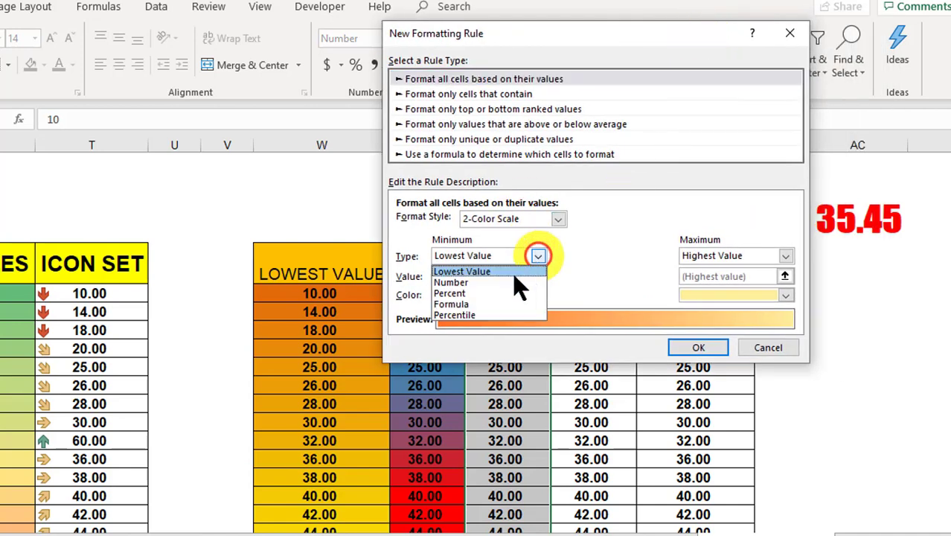
{"action": "left_click", "coordinate": [469, 292]}
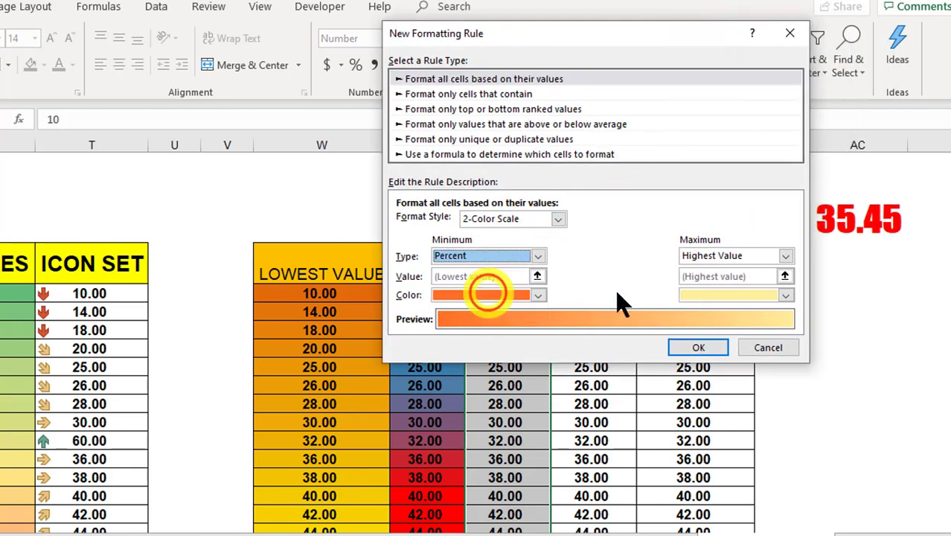
{"action": "left_click", "coordinate": [786, 255]}
{"action": "left_click", "coordinate": [699, 293]}
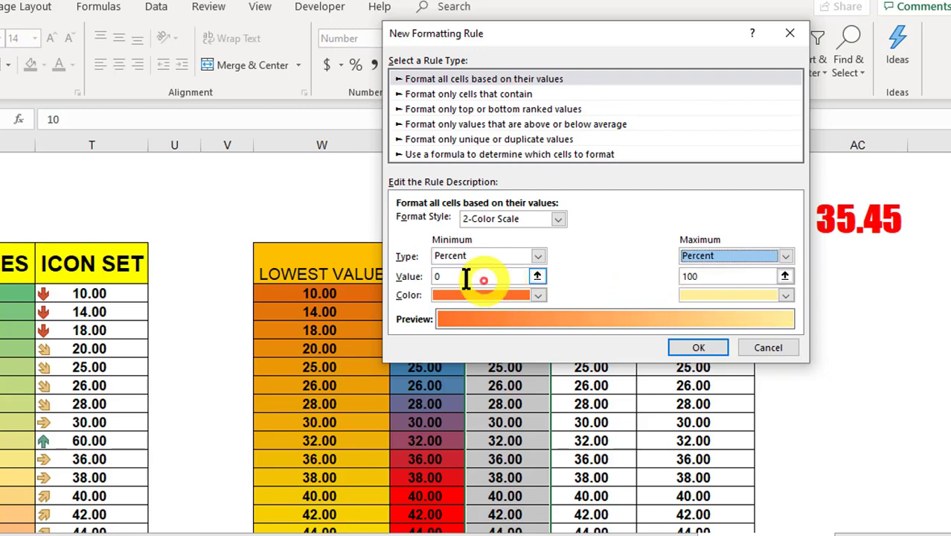
{"action": "left_click", "coordinate": [439, 276]}
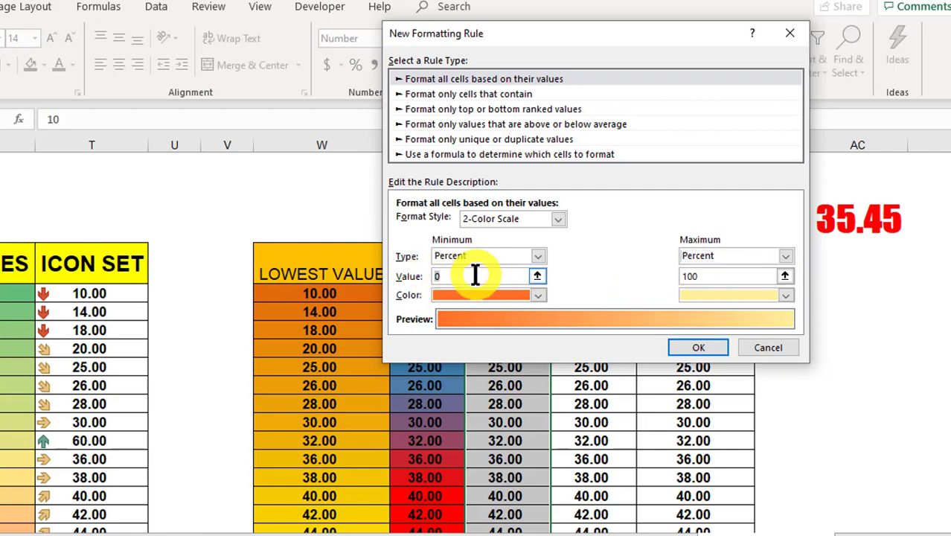
{"action": "type", "text": "20"}
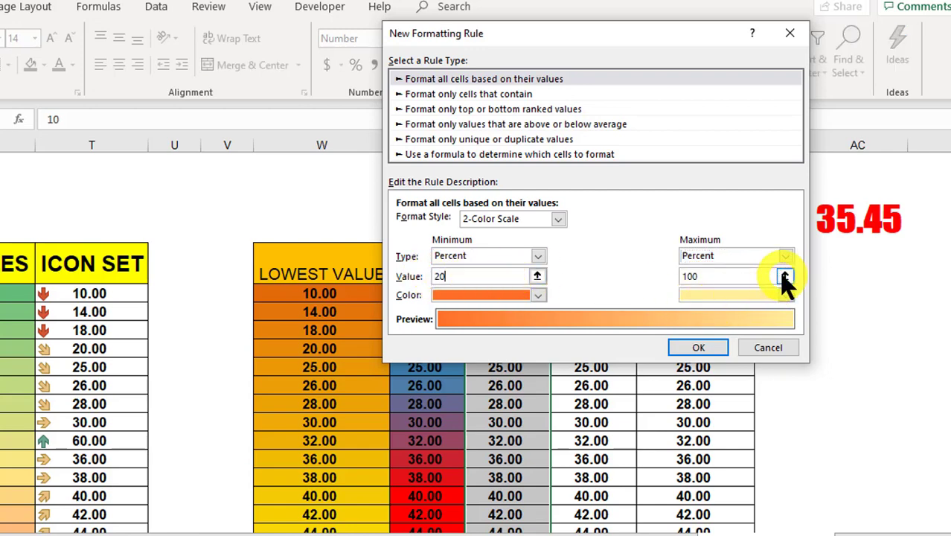
{"action": "type", "text": "8"}
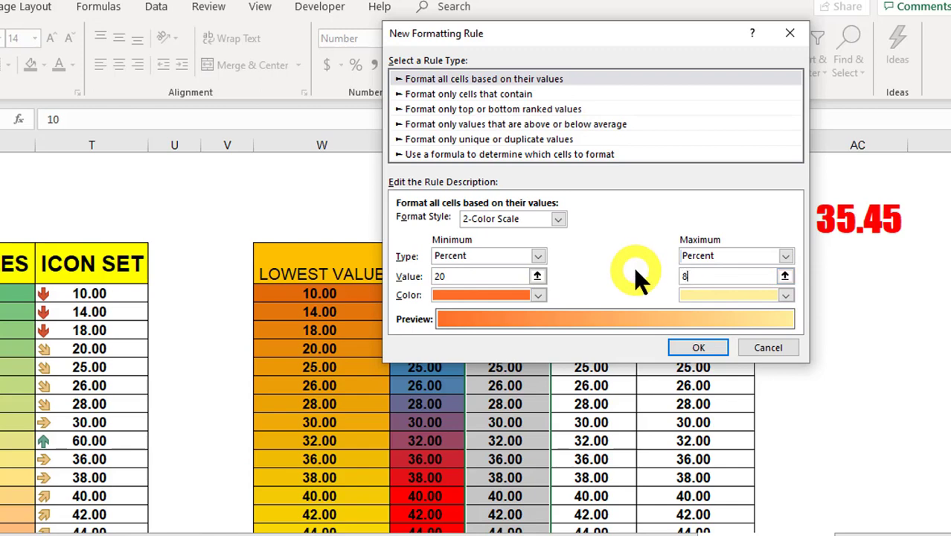
{"action": "type", "text": "0"}
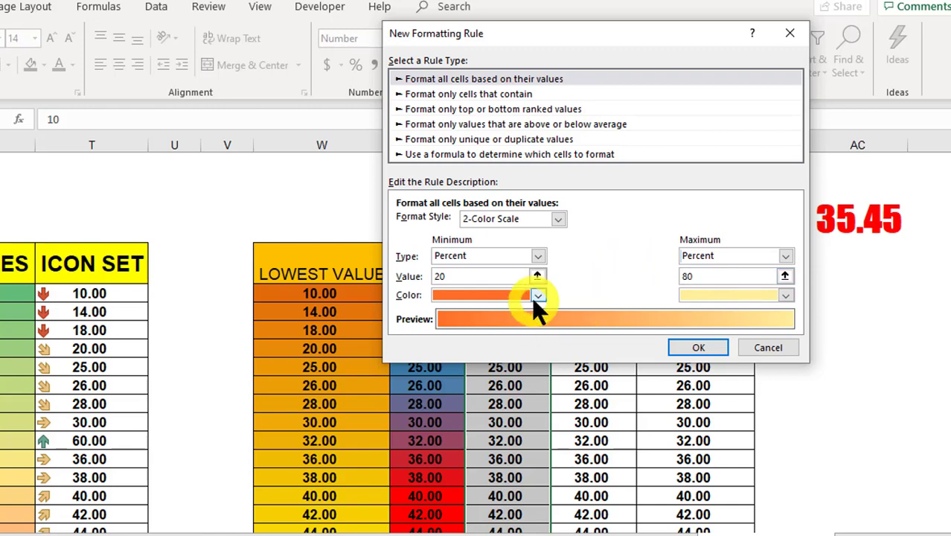
Colour the minimum light blue and the maximum light orange, then apply to the PERCENT column
{"action": "left_click", "coordinate": [537, 296]}
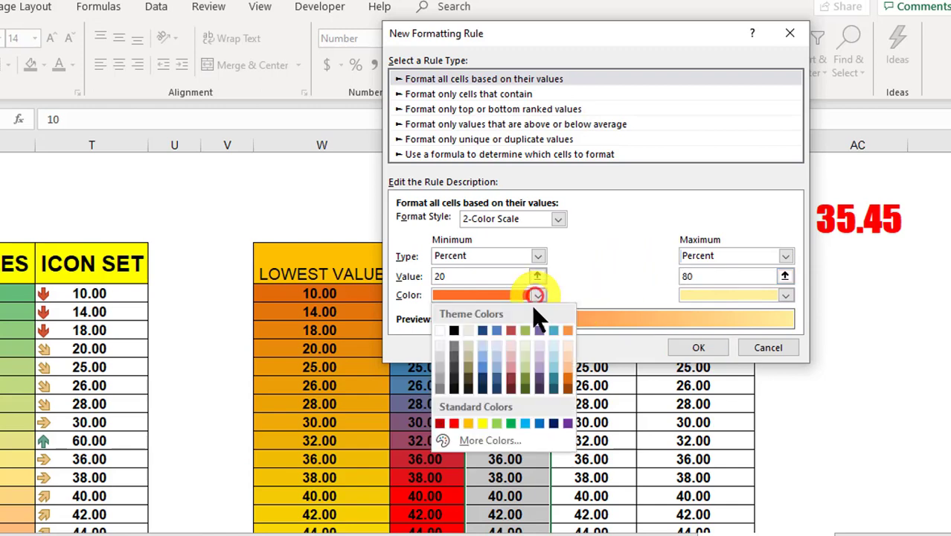
{"action": "left_click", "coordinate": [525, 423]}
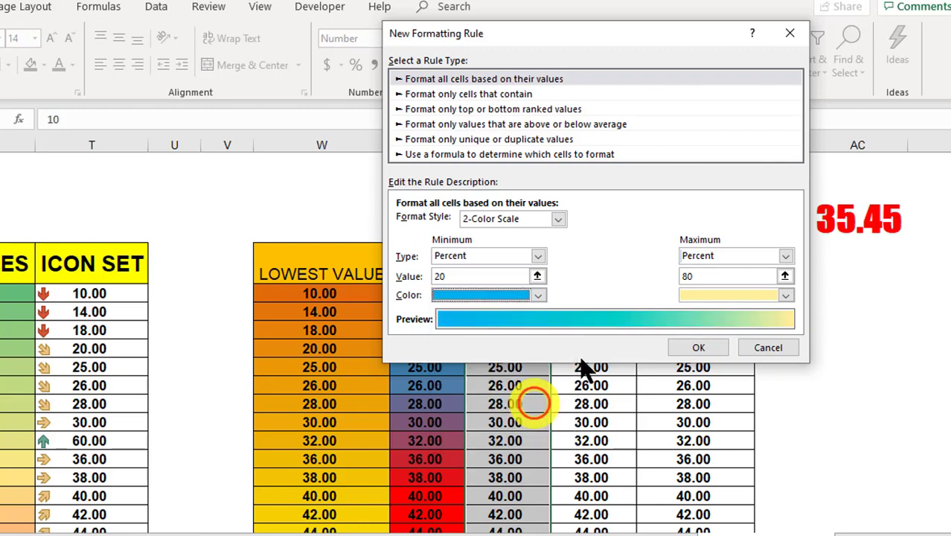
{"action": "left_click", "coordinate": [785, 293]}
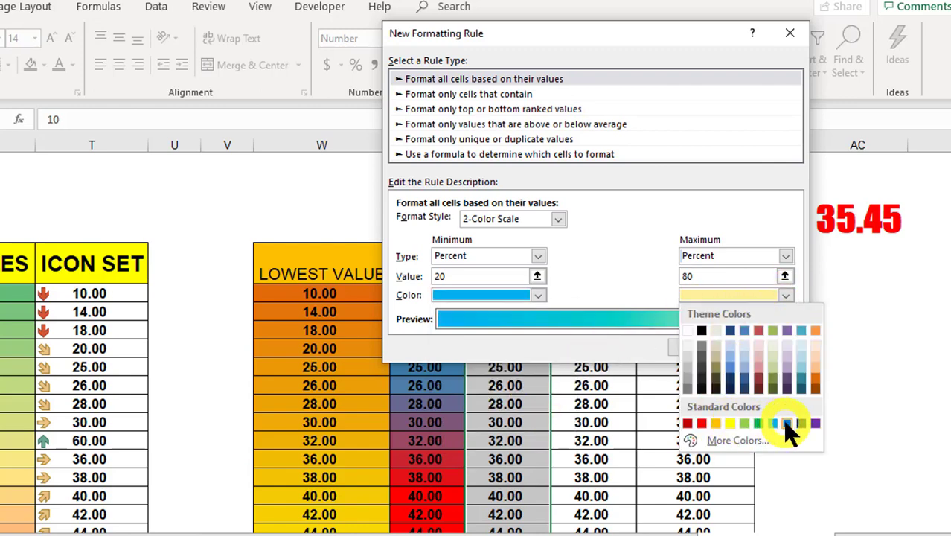
{"action": "left_click", "coordinate": [815, 366]}
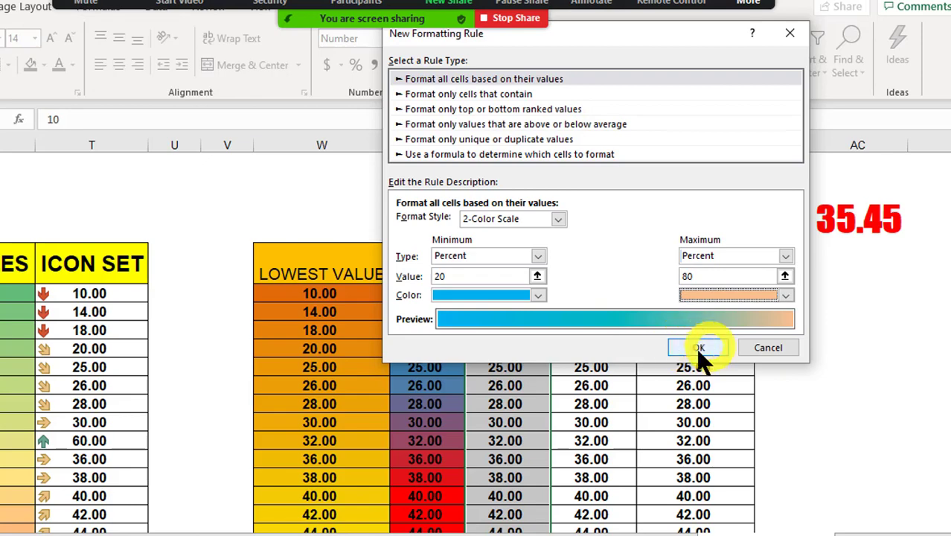
{"action": "left_click", "coordinate": [698, 348]}
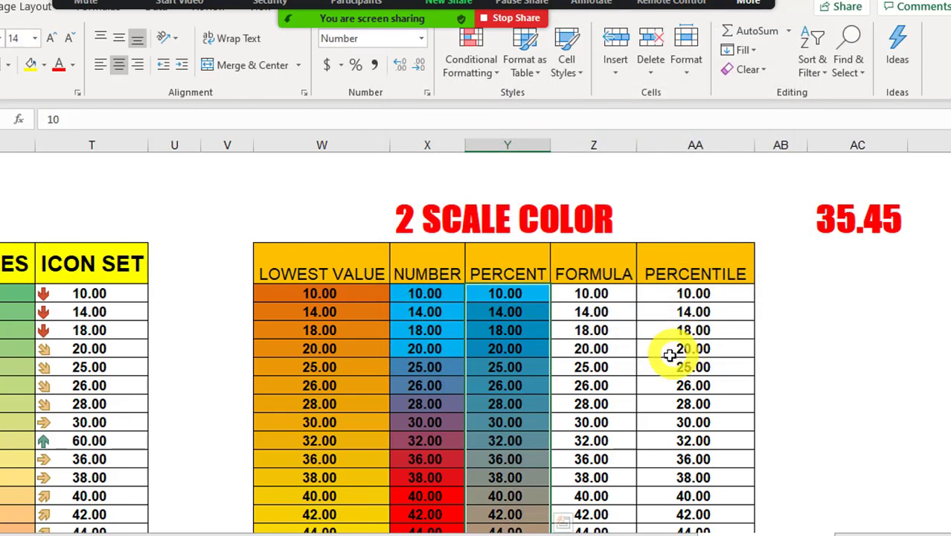
Calculate 20% of 56 (11.2) in a scratch cell beside the 14.00 row
{"action": "scroll", "coordinate": [655, 352], "scroll_direction": "down", "scroll_amount": 1}
{"action": "scroll", "coordinate": [825, 333], "scroll_direction": "down", "scroll_amount": 3}
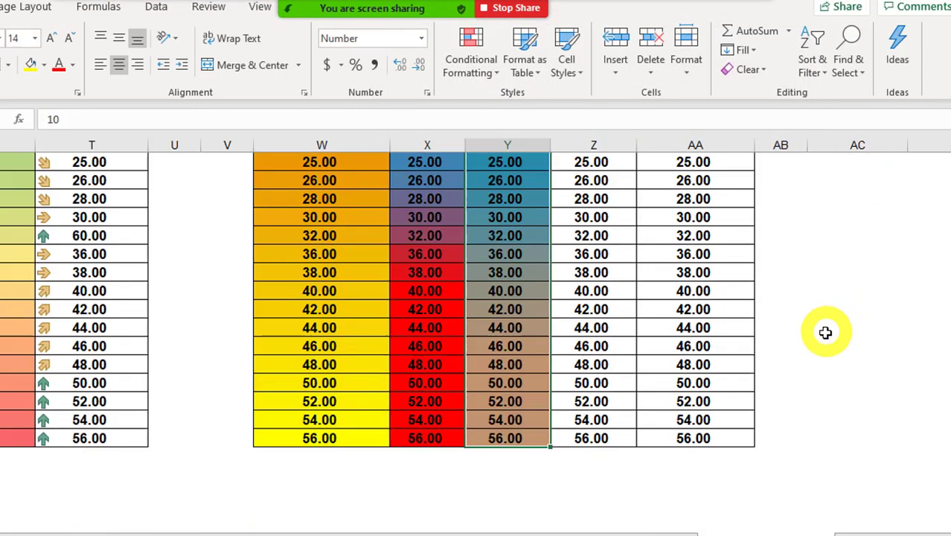
{"action": "left_click", "coordinate": [828, 238]}
{"action": "scroll", "coordinate": [827, 231], "scroll_direction": "up", "scroll_amount": 4}
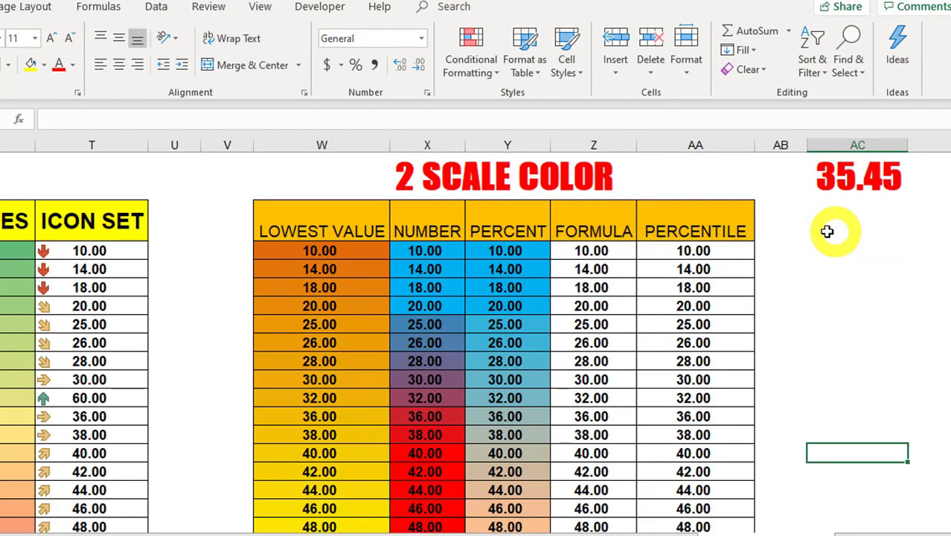
{"action": "left_click", "coordinate": [802, 268]}
{"action": "type", "text": "=56"}
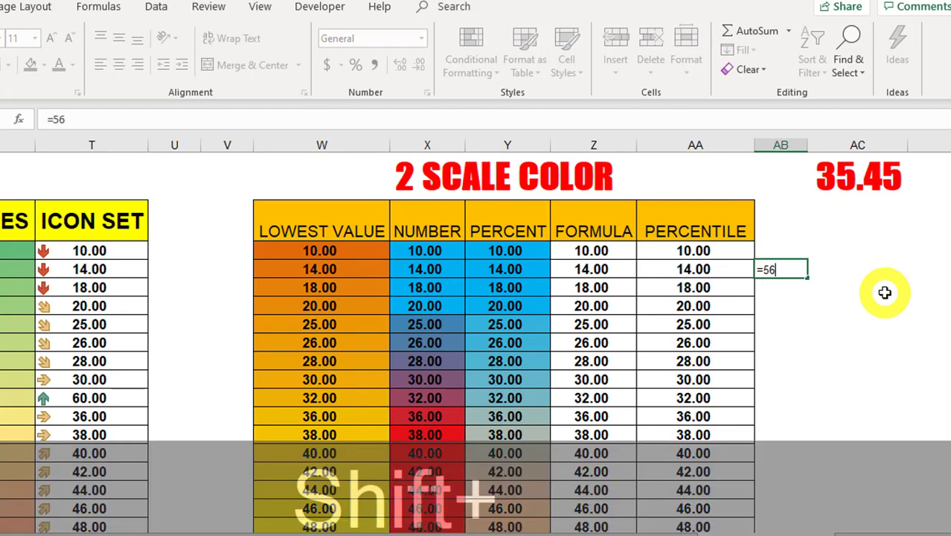
{"action": "type", "text": "*"}
{"action": "type", "text": "2"}
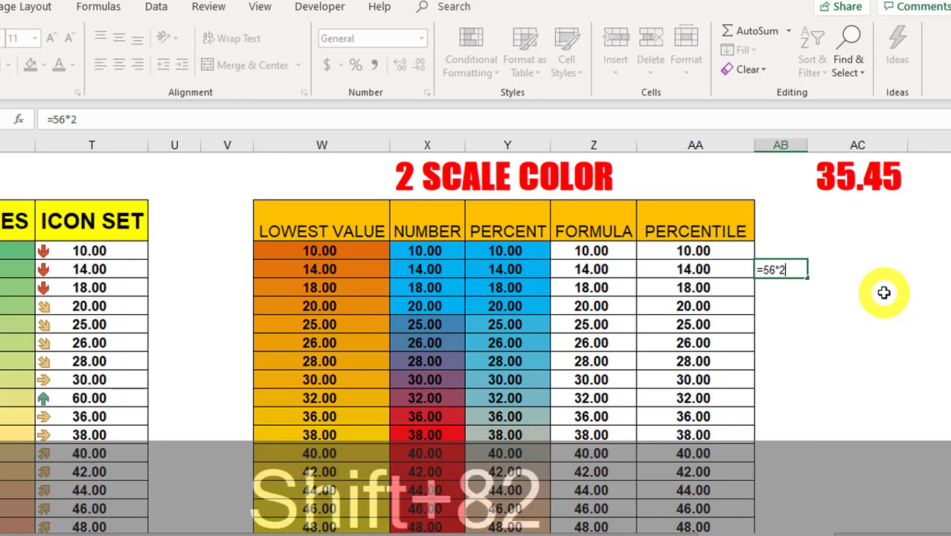
{"action": "type", "text": "0"}
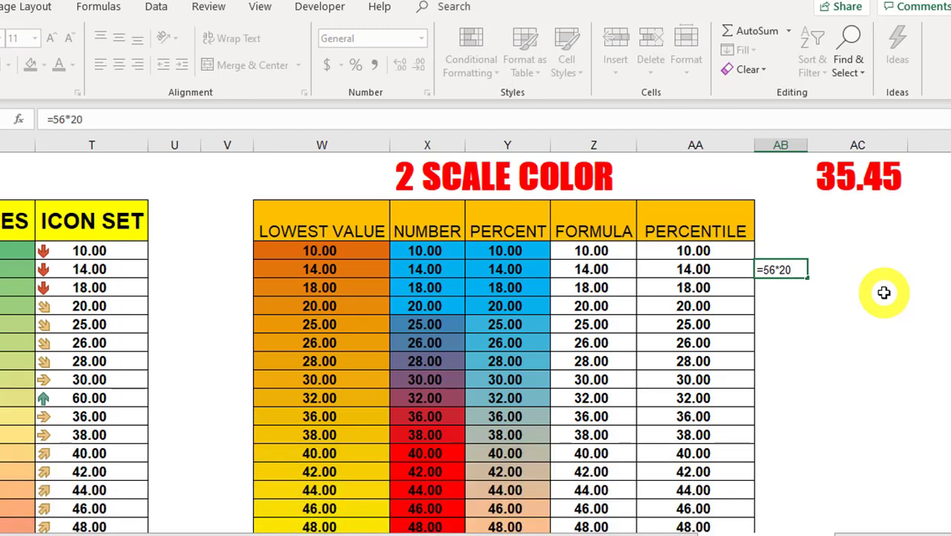
{"action": "key", "text": "Return"}
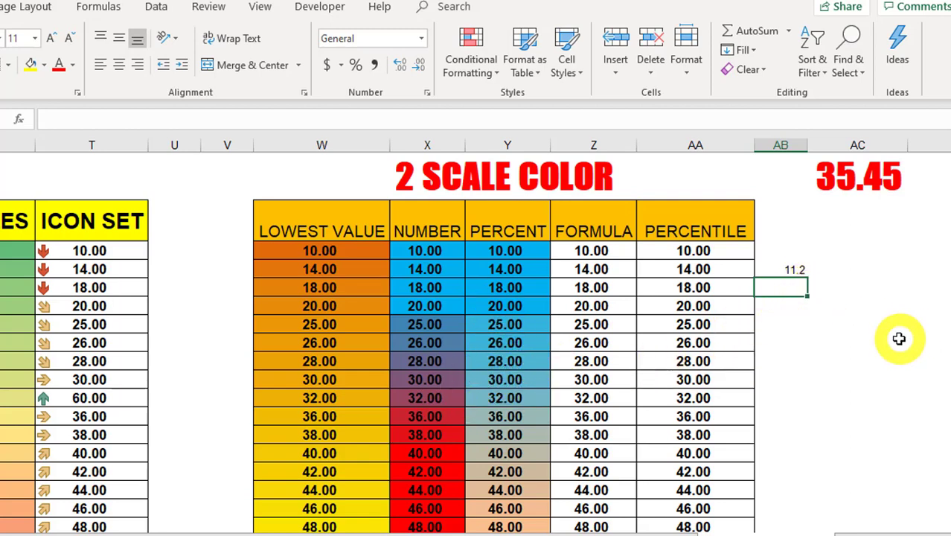
Calculate 80% of 56 (44.8) with =56*80% in the cell below
{"action": "type", "text": "=56"}
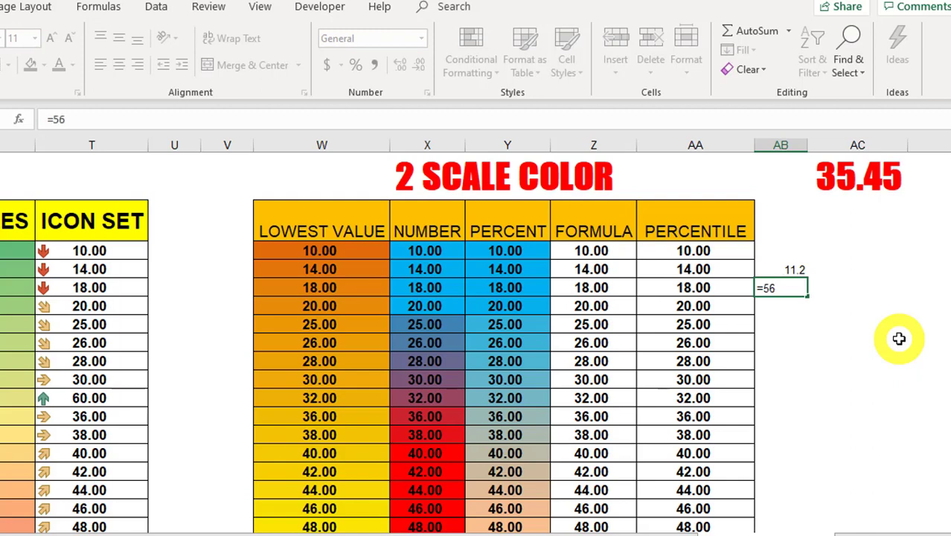
{"action": "key", "text": "shift"}
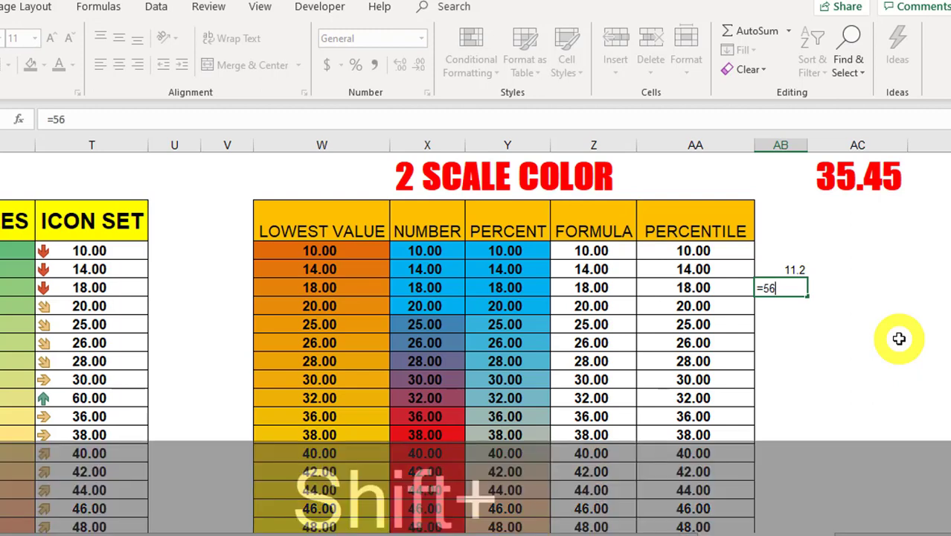
{"action": "type", "text": "*80"}
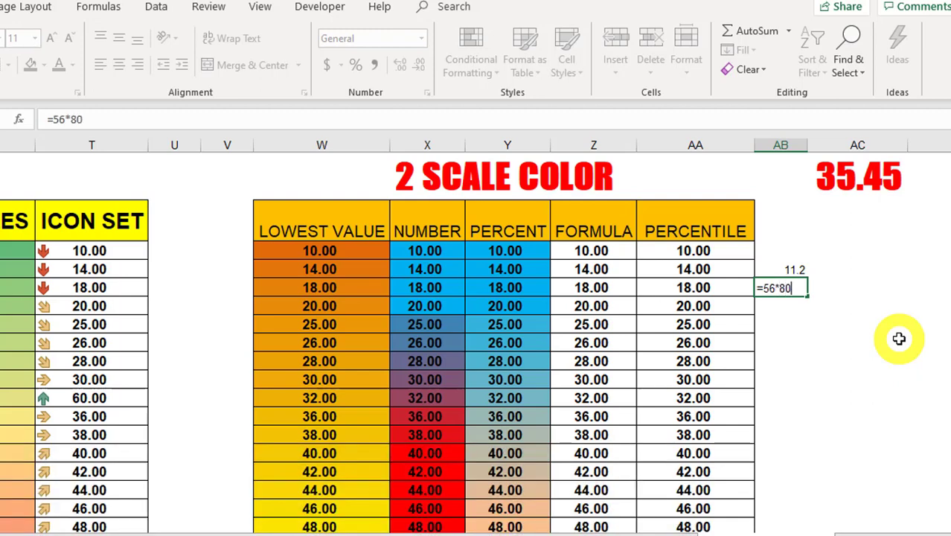
{"action": "key", "text": "shift"}
{"action": "type", "text": "%"}
{"action": "key", "text": "Return"}
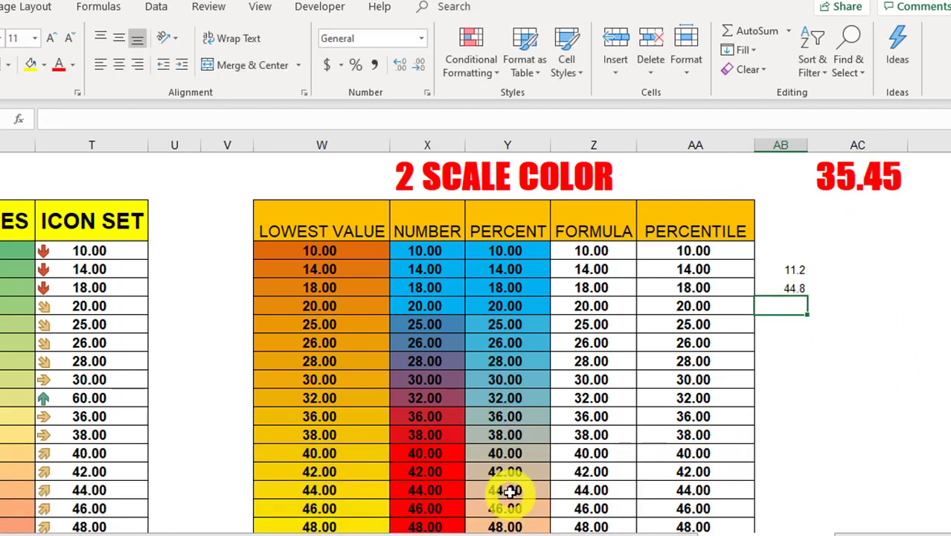
{"action": "scroll", "coordinate": [514, 484], "scroll_direction": "down", "scroll_amount": 3}
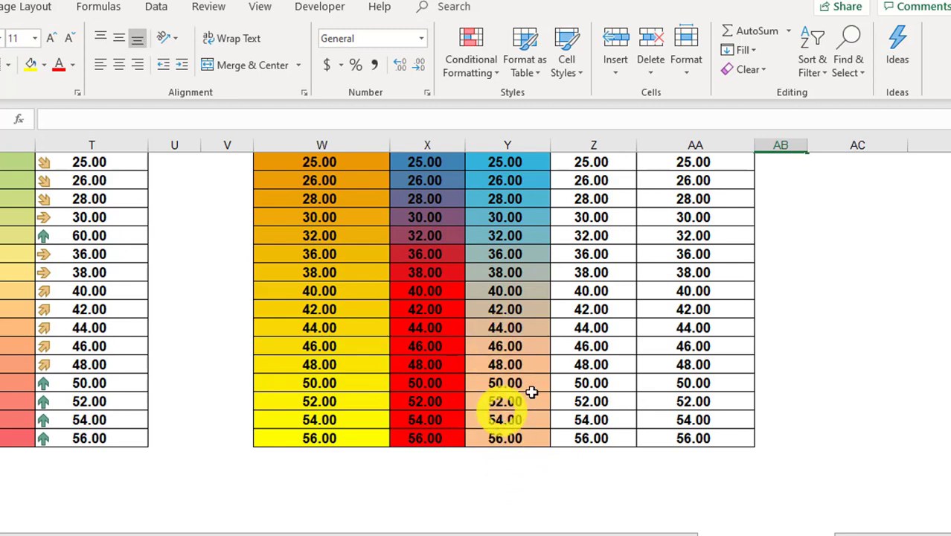
{"action": "scroll", "coordinate": [744, 345], "scroll_direction": "up", "scroll_amount": 3}
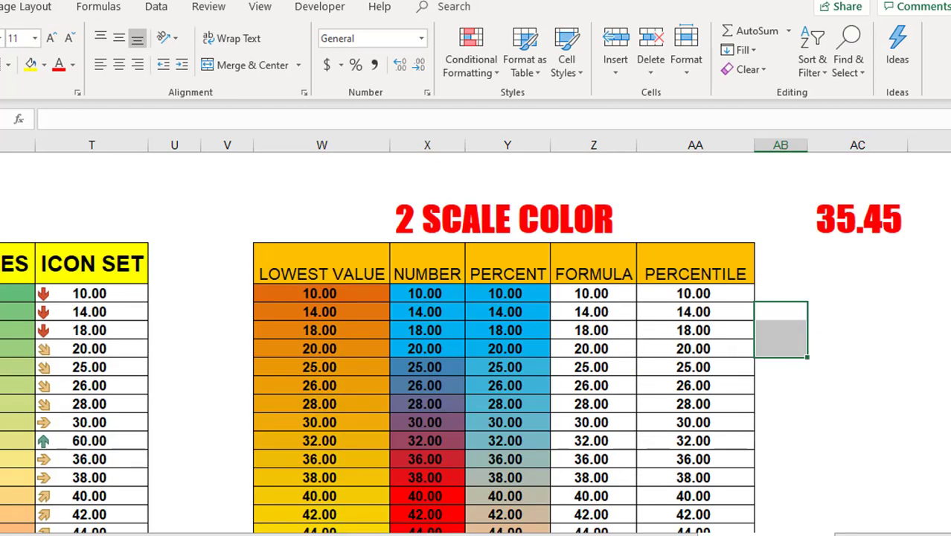
Select the FORMULA column values in column Z, from 10.00 downward
{"action": "left_click_drag", "start_coordinate": [588, 295], "coordinate": [593, 519]}
{"action": "scroll", "coordinate": [622, 405], "scroll_direction": "up", "scroll_amount": 3}
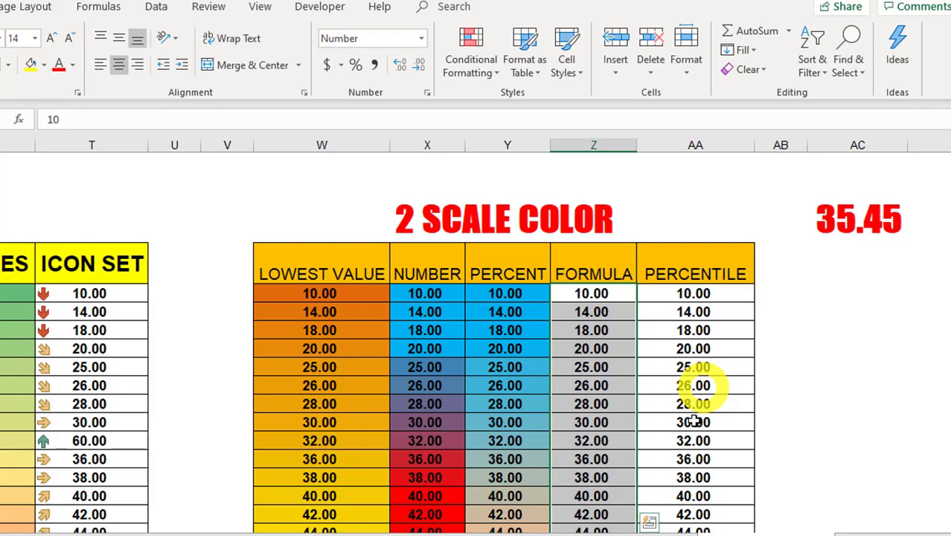
{"action": "scroll", "coordinate": [628, 335], "scroll_direction": "down", "scroll_amount": 3}
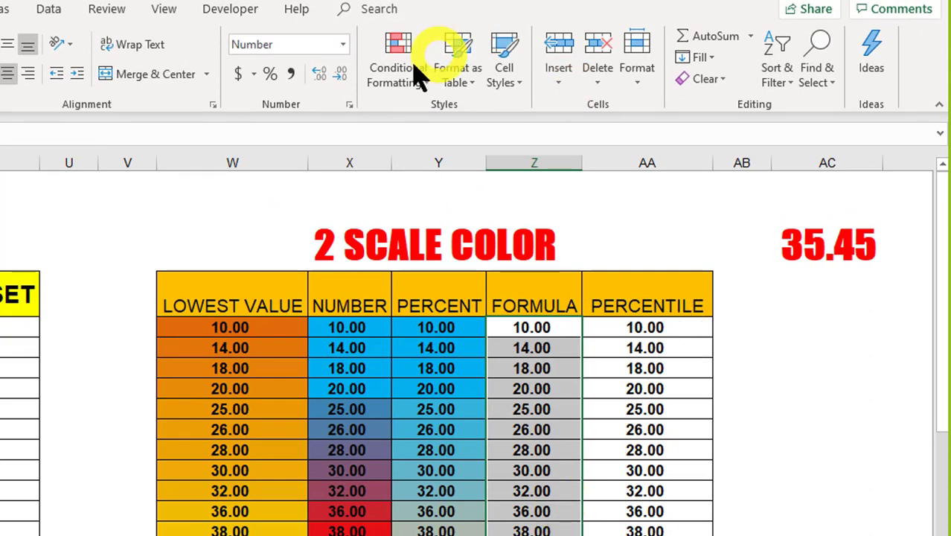
Create a new conditional formatting rule with Formula as both the minimum and maximum type
{"action": "left_click", "coordinate": [393, 78]}
{"action": "left_click", "coordinate": [435, 315]}
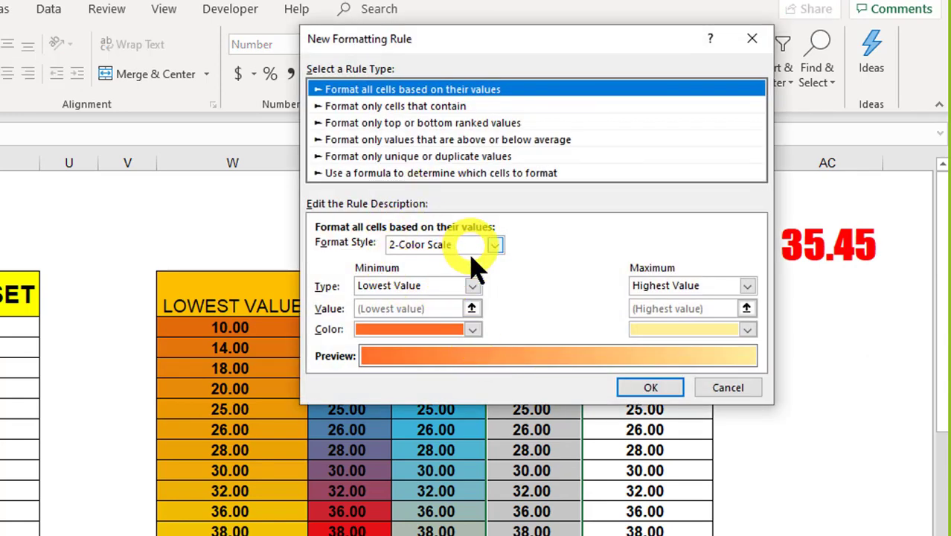
{"action": "left_click", "coordinate": [472, 289]}
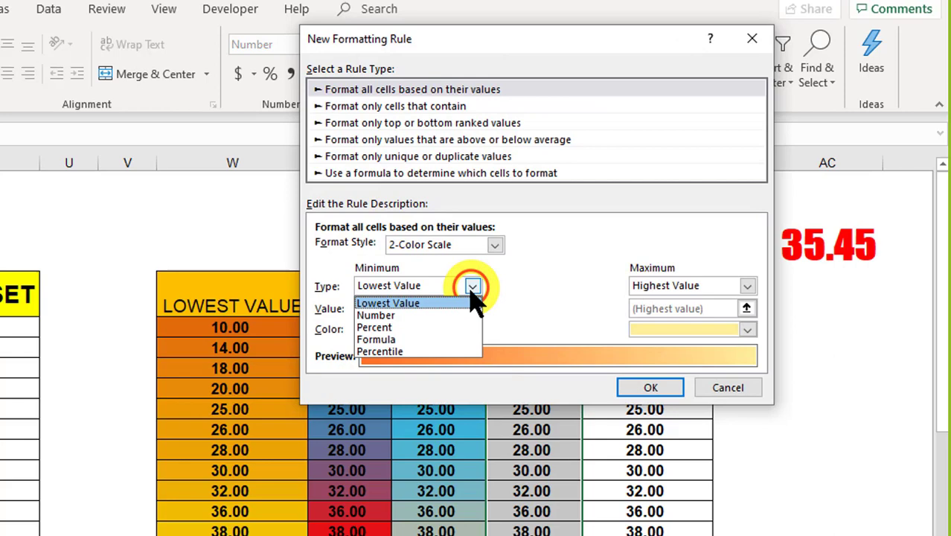
{"action": "left_click", "coordinate": [394, 339]}
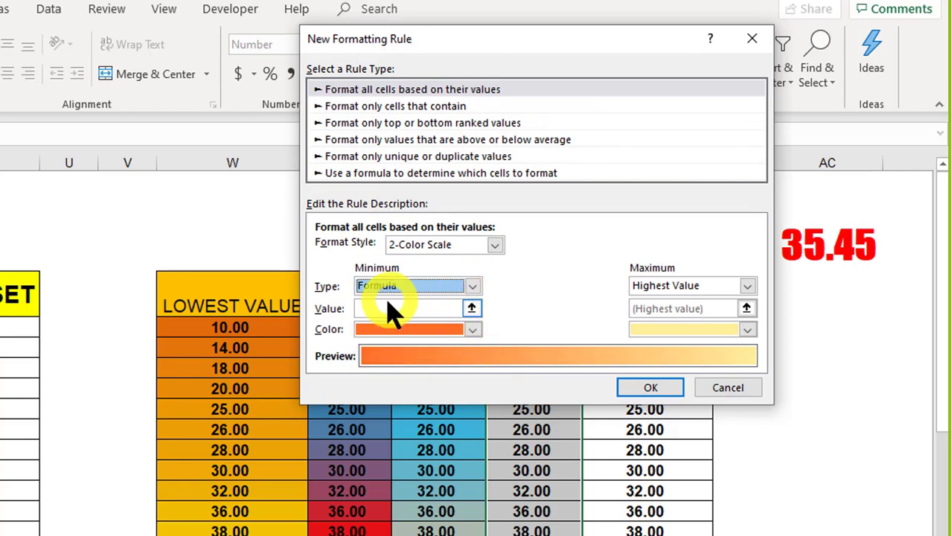
{"action": "left_click", "coordinate": [745, 288]}
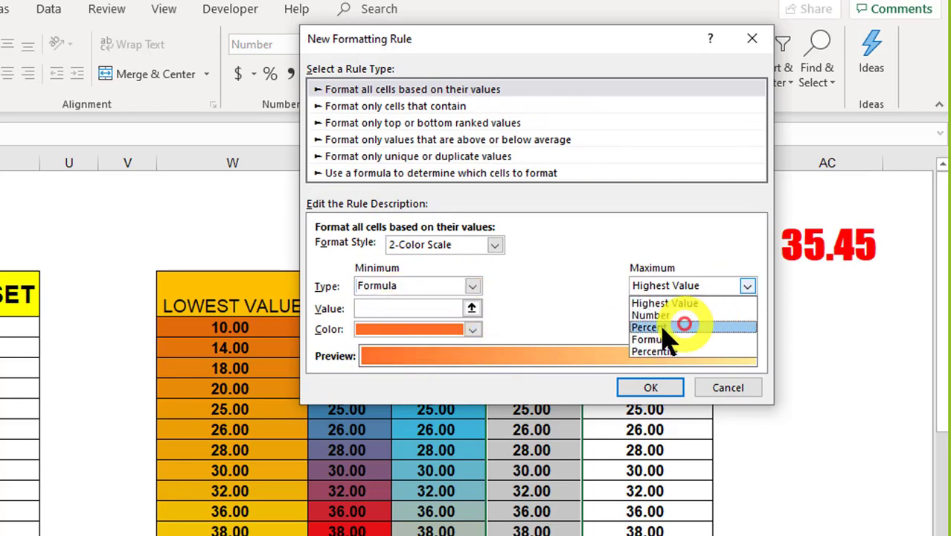
{"action": "left_click", "coordinate": [658, 339]}
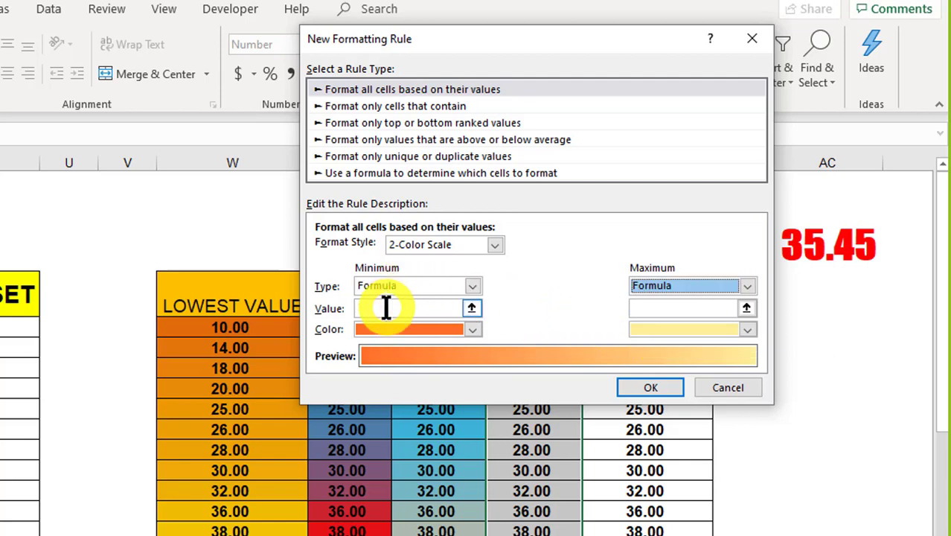
Set the minimum value to =AVERAGE($Z$6:$Z$25) by picking the FORMULA column range
{"action": "left_click", "coordinate": [385, 307]}
{"action": "type", "text": "=average("}
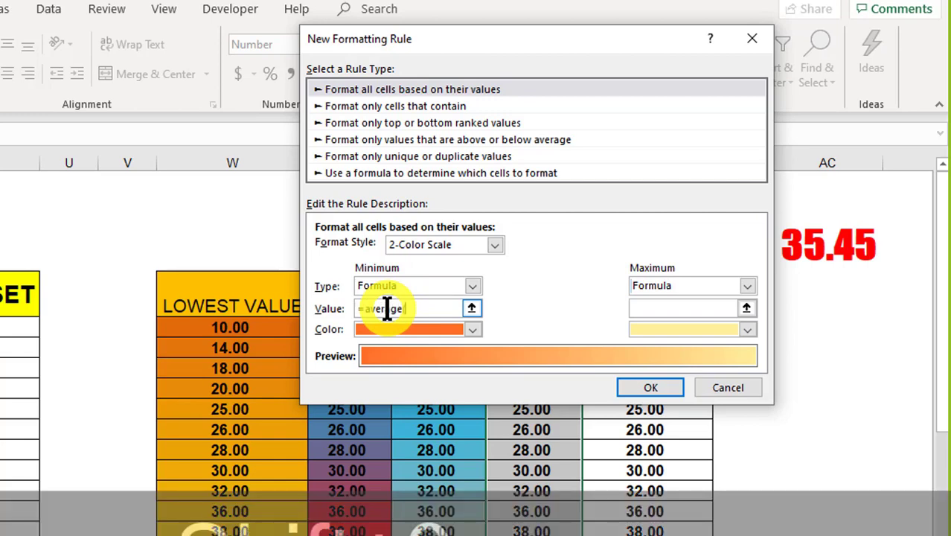
{"action": "left_click_drag", "start_coordinate": [600, 39], "coordinate": [398, 55]}
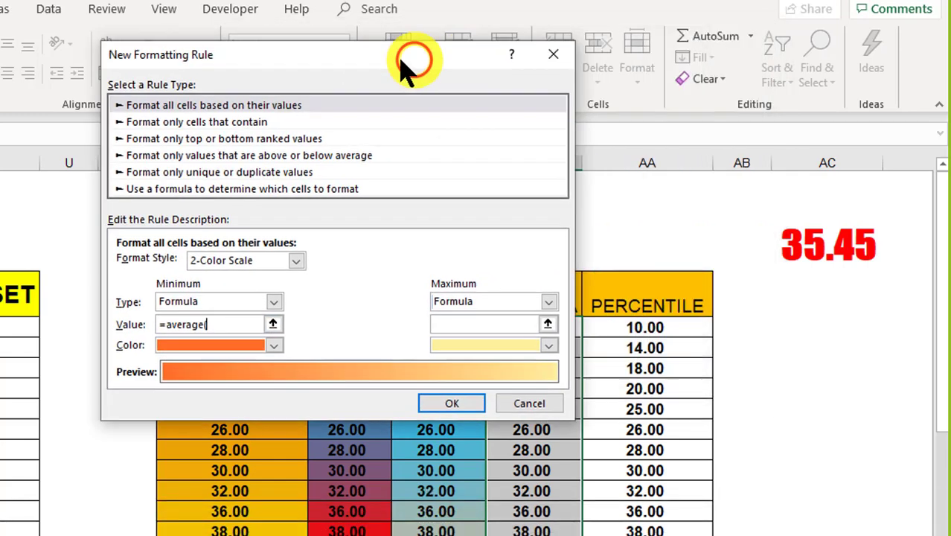
{"action": "left_click", "coordinate": [268, 323]}
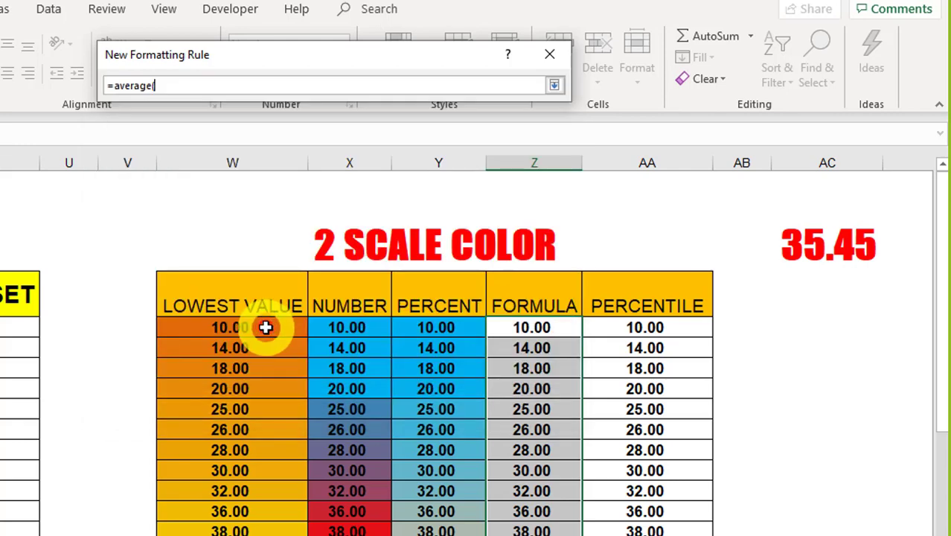
{"action": "left_click_drag", "start_coordinate": [531, 327], "coordinate": [535, 532]}
{"action": "left_click", "coordinate": [221, 84]}
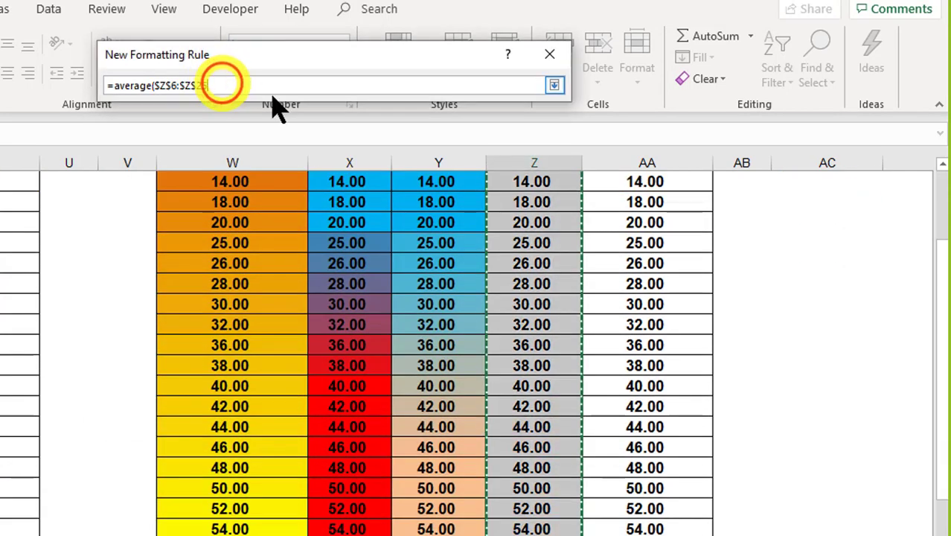
{"action": "type", "text": ")"}
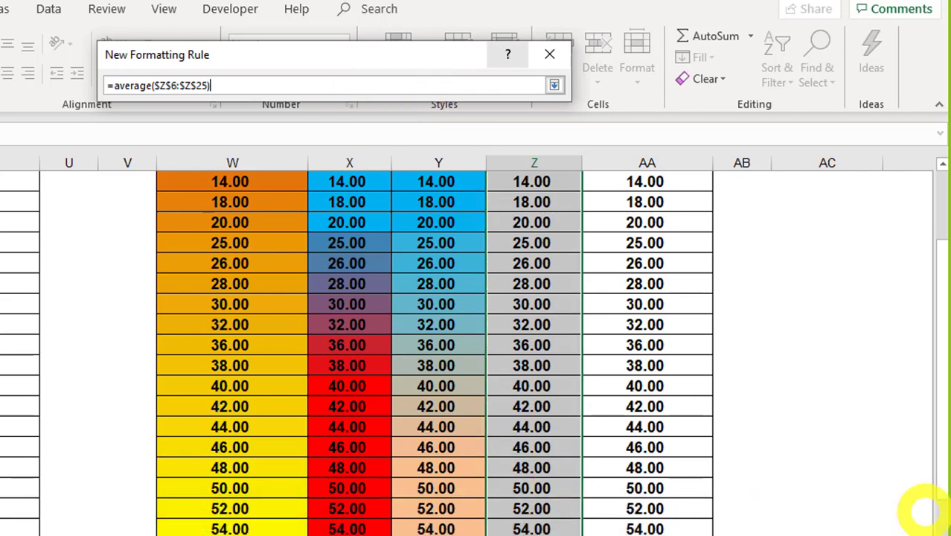
{"action": "left_click_drag", "start_coordinate": [943, 392], "coordinate": [936, 350]}
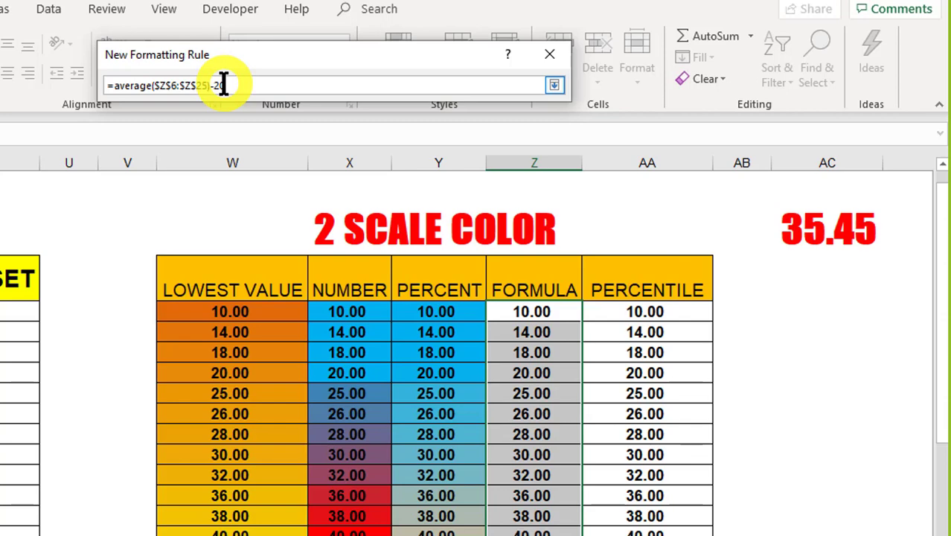
Make the colour scale's minimum colour dark red
{"action": "key", "text": "Return"}
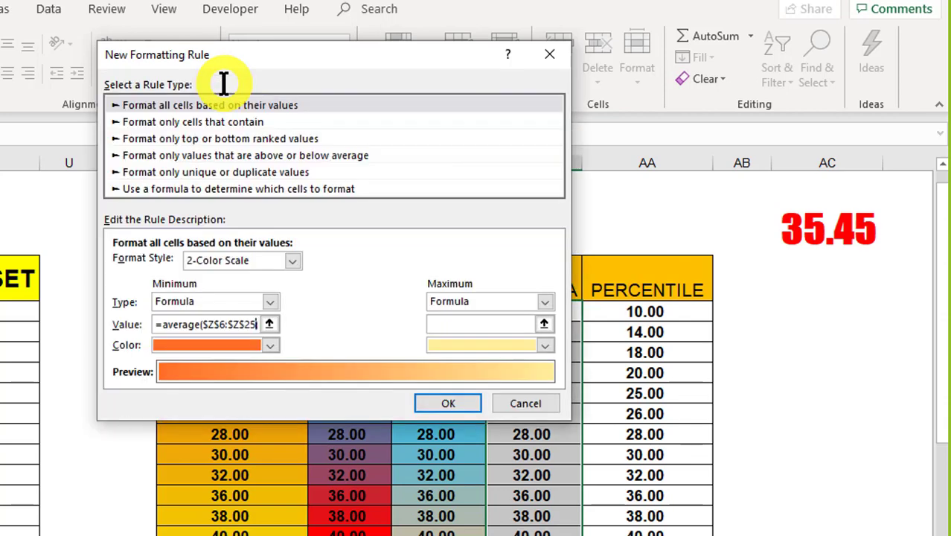
{"action": "type", "text": ")"}
{"action": "left_click", "coordinate": [269, 345]}
{"action": "left_click", "coordinate": [256, 489]}
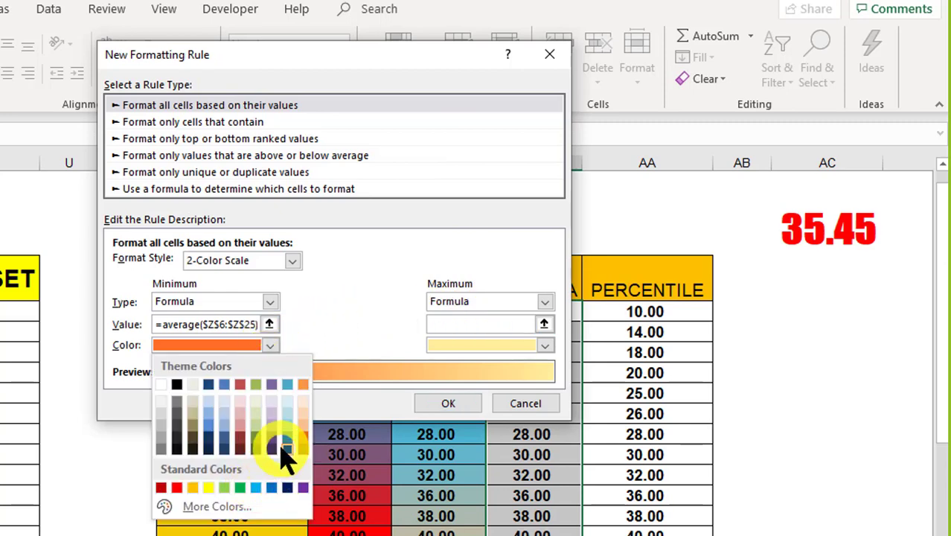
{"action": "left_click", "coordinate": [238, 434]}
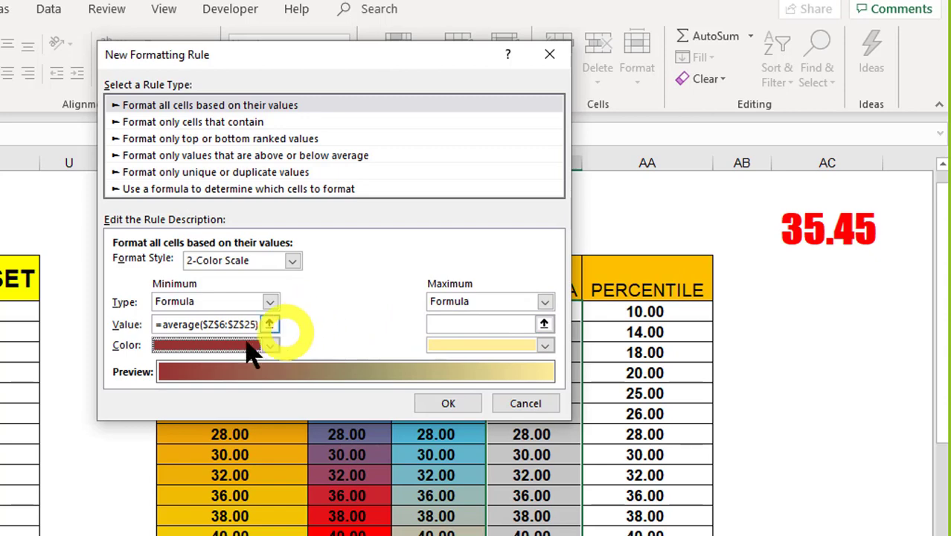
Set the maximum value to =SUM($Z$6:$Z$25)-680 using the Z6:Z25 range
{"action": "left_click", "coordinate": [466, 321]}
{"action": "type", "text": "=sum"}
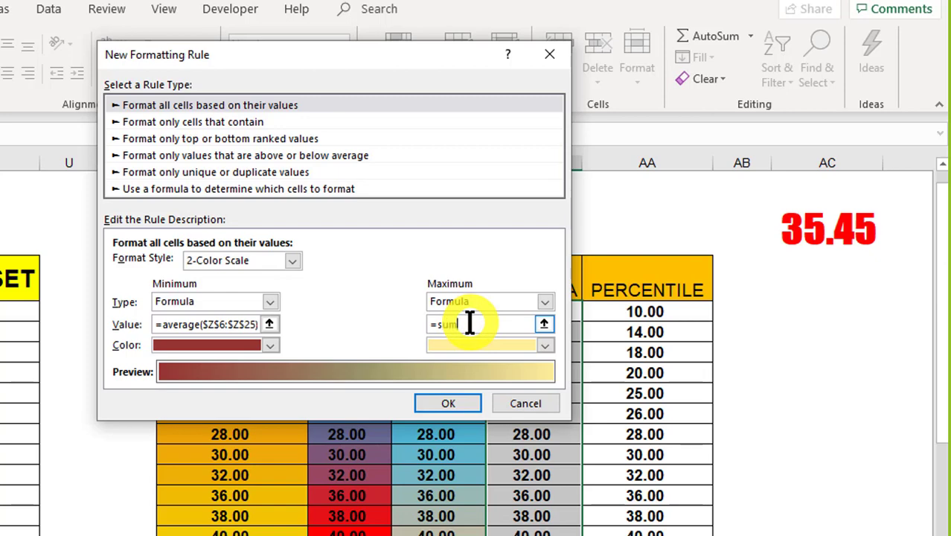
{"action": "type", "text": "("}
{"action": "left_click", "coordinate": [544, 324]}
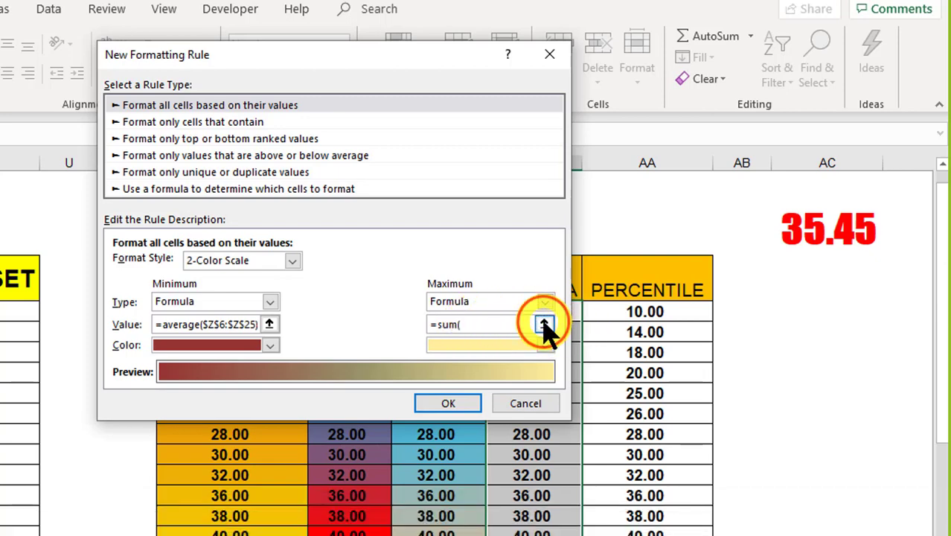
{"action": "mouse_move", "coordinate": [535, 311]}
{"action": "left_mouse_down"}
{"action": "mouse_move", "coordinate": [554, 530]}
{"action": "mouse_move", "coordinate": [532, 528]}
{"action": "left_mouse_up"}
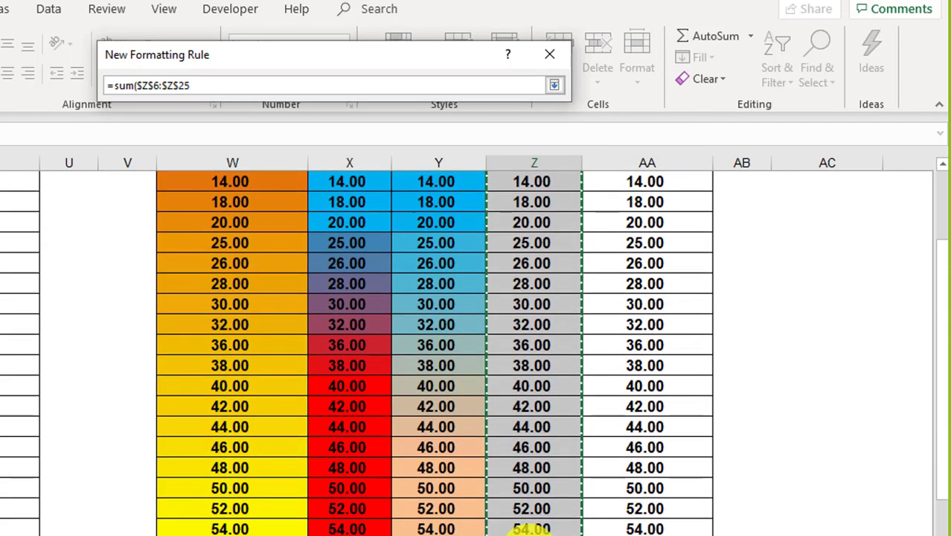
{"action": "type", "text": ")"}
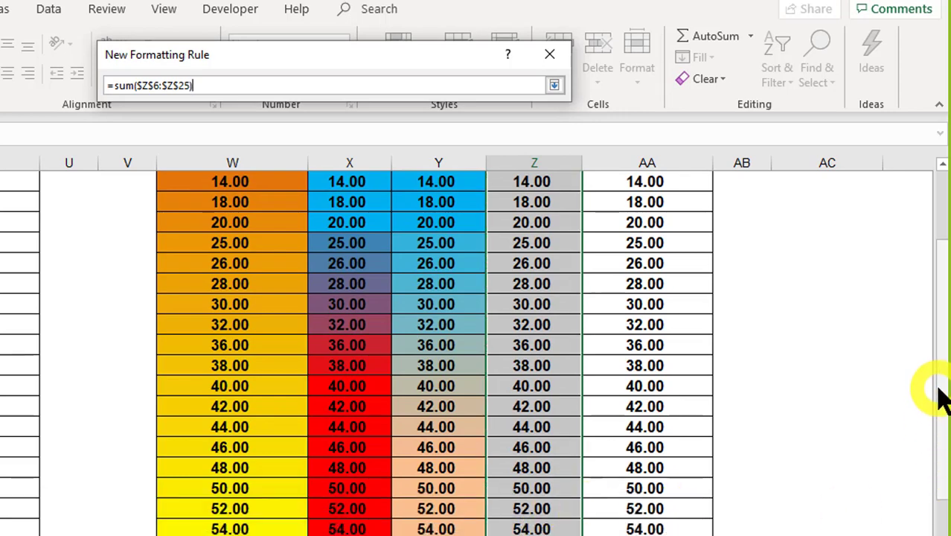
{"action": "left_click_drag", "start_coordinate": [944, 385], "coordinate": [936, 303]}
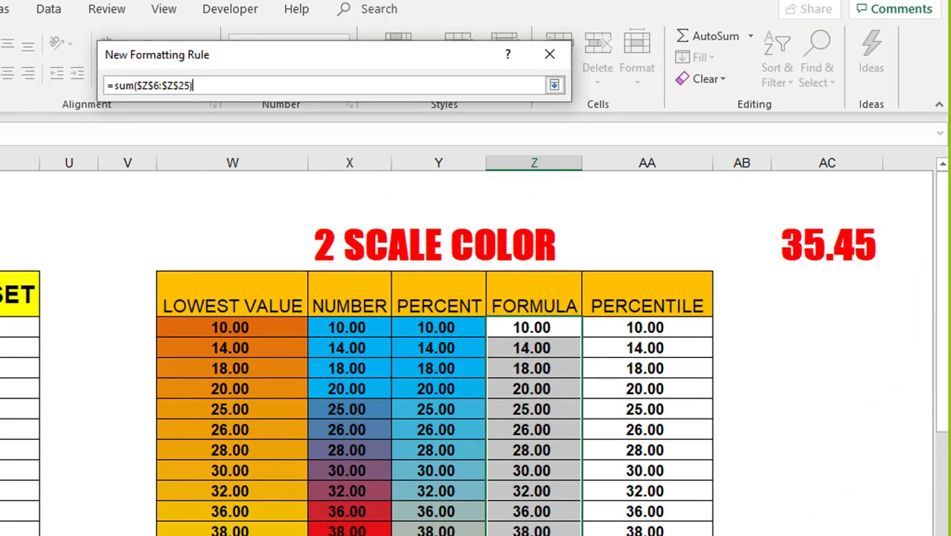
{"action": "scroll", "coordinate": [476, 335], "scroll_direction": "right", "scroll_amount": 3}
{"action": "type", "text": "-680"}
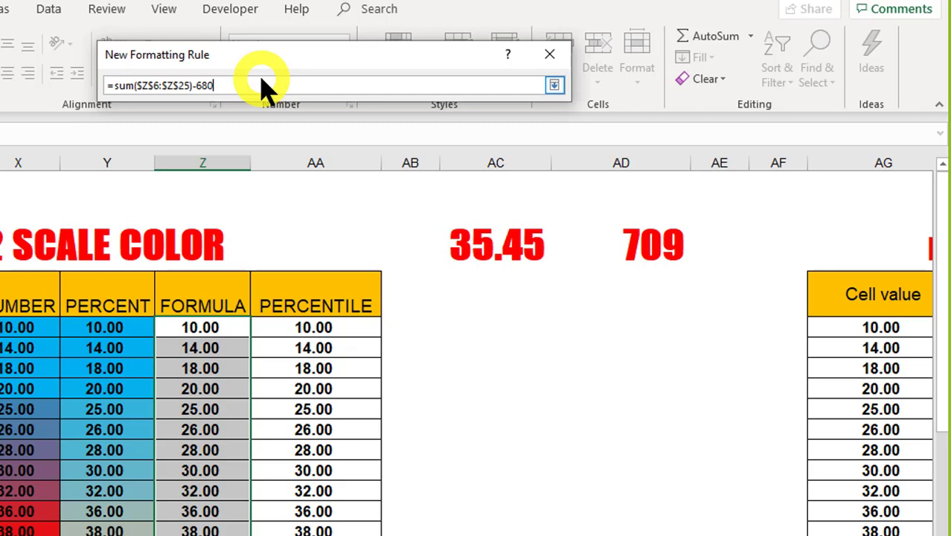
{"action": "key", "text": "Return"}
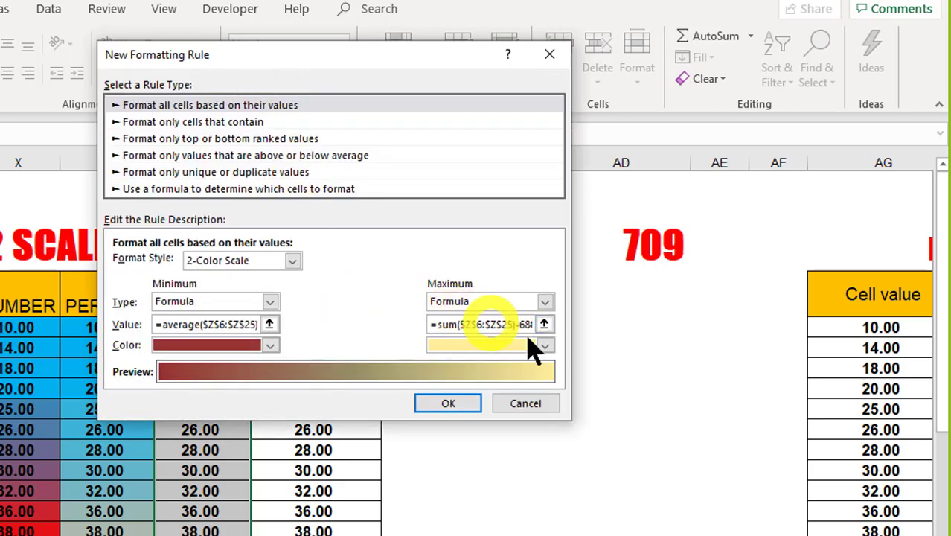
Choose light blue for the maximum colour and apply the rule
{"action": "left_click", "coordinate": [544, 344]}
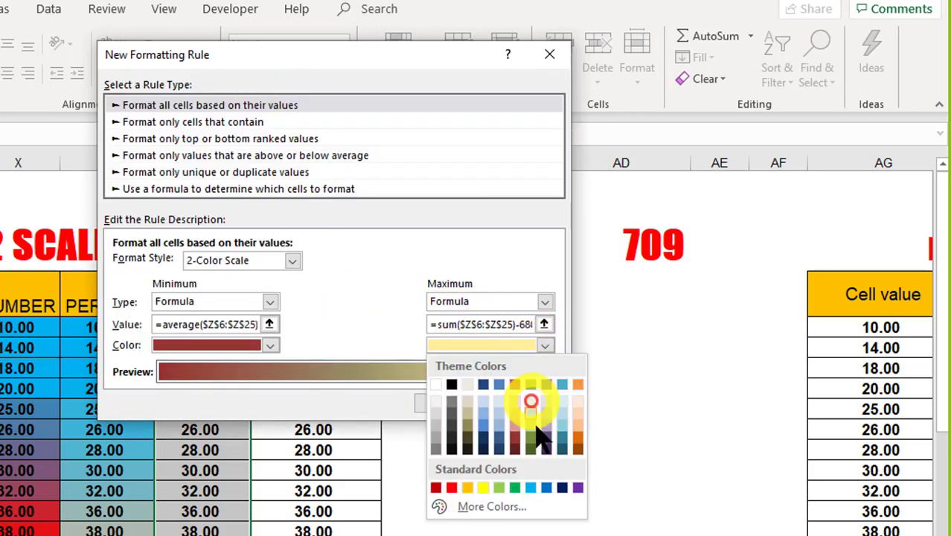
{"action": "left_click", "coordinate": [534, 485]}
{"action": "left_click", "coordinate": [448, 403]}
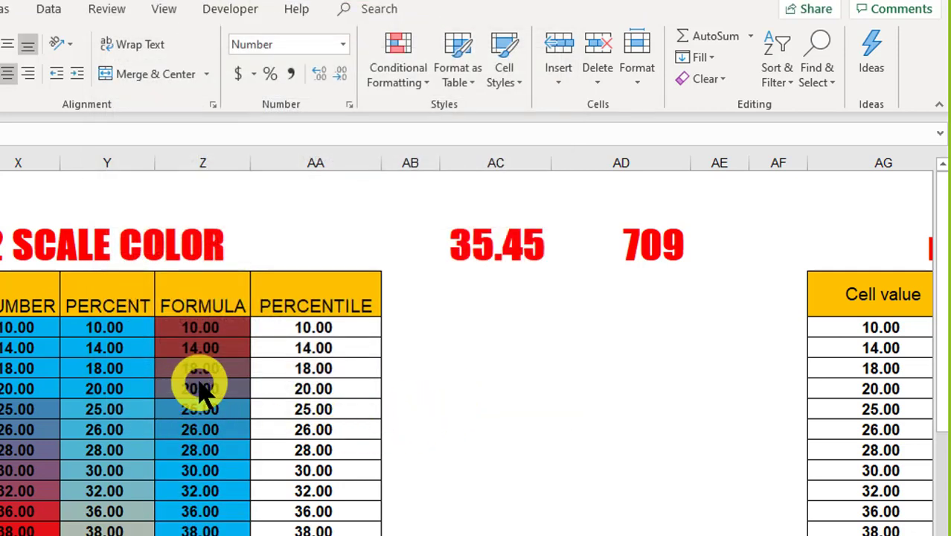
Enter 680 in the scratch cell below the 709 total
{"action": "left_click", "coordinate": [415, 427]}
{"action": "left_click_drag", "start_coordinate": [204, 331], "coordinate": [202, 347]}
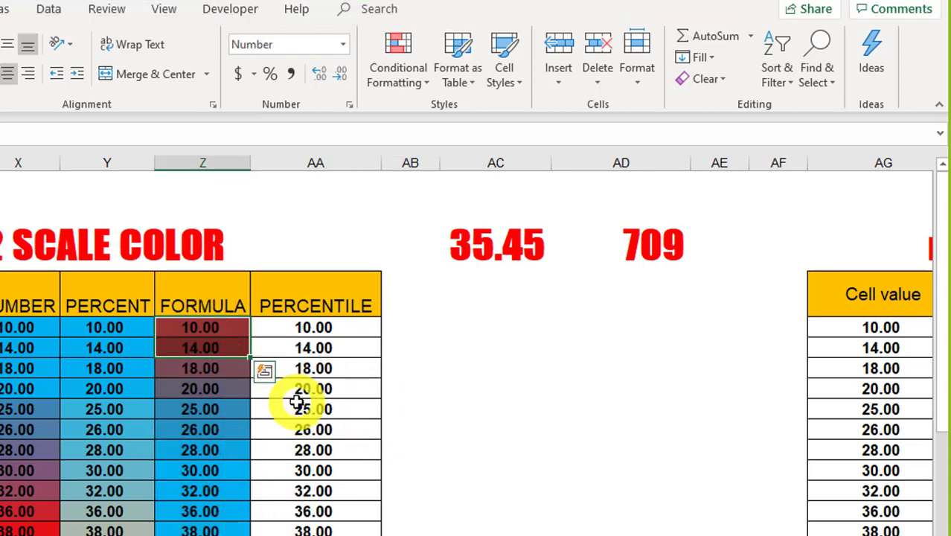
{"action": "left_click", "coordinate": [188, 410]}
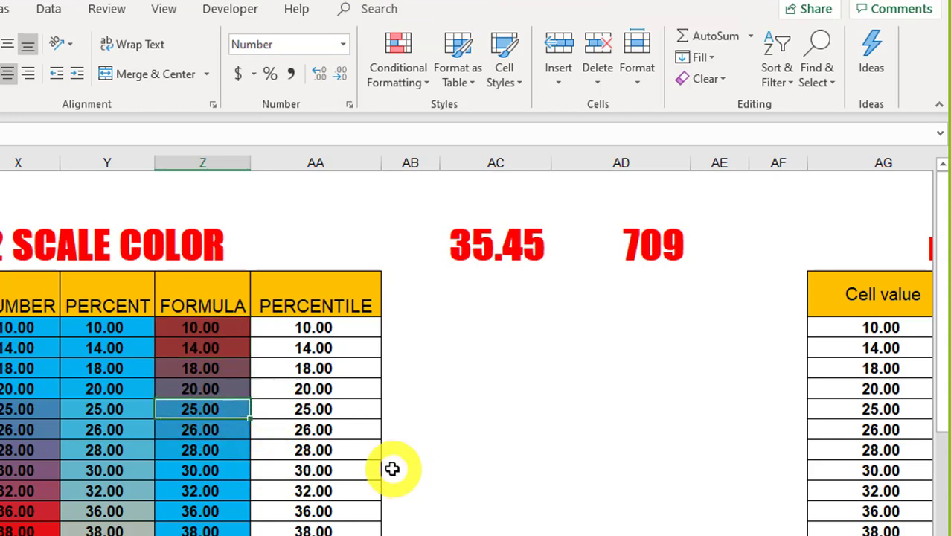
{"action": "left_click", "coordinate": [666, 299]}
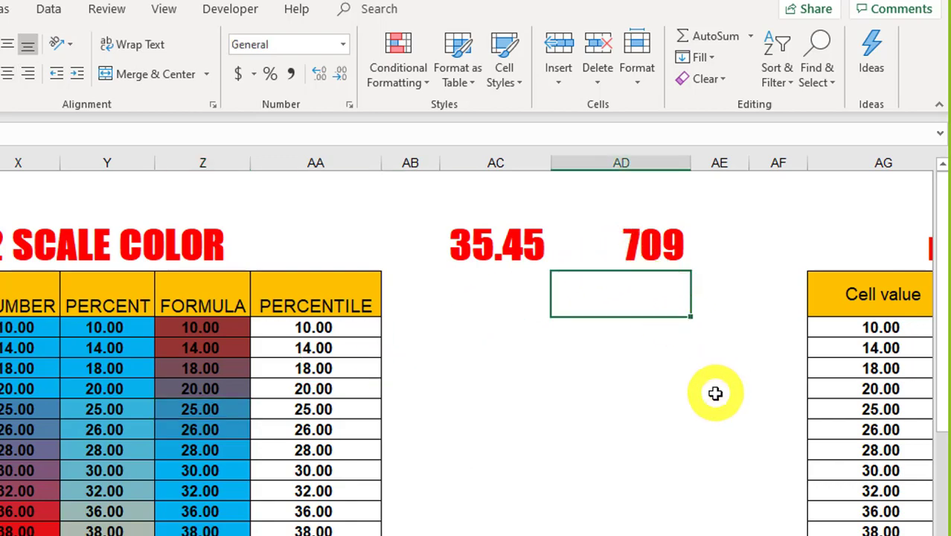
{"action": "type", "text": "8"}
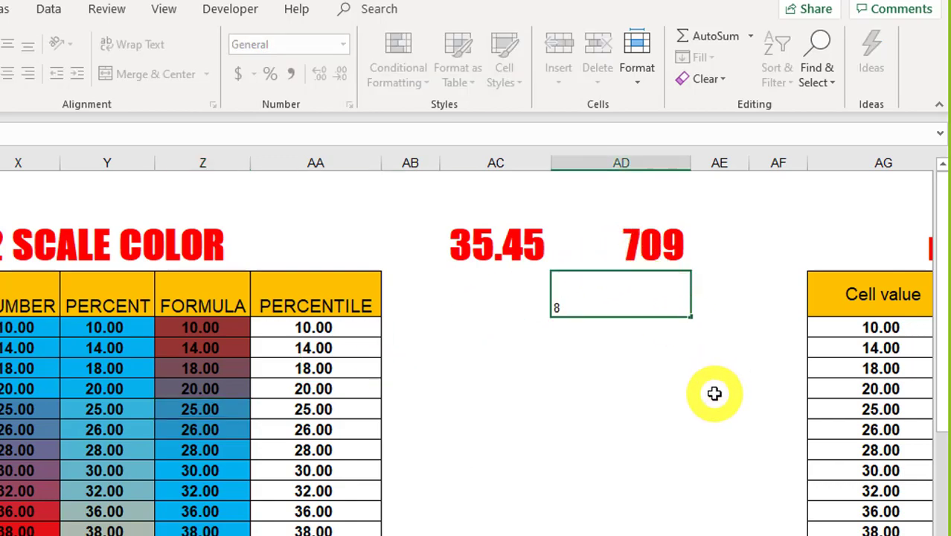
{"action": "type", "text": "680"}
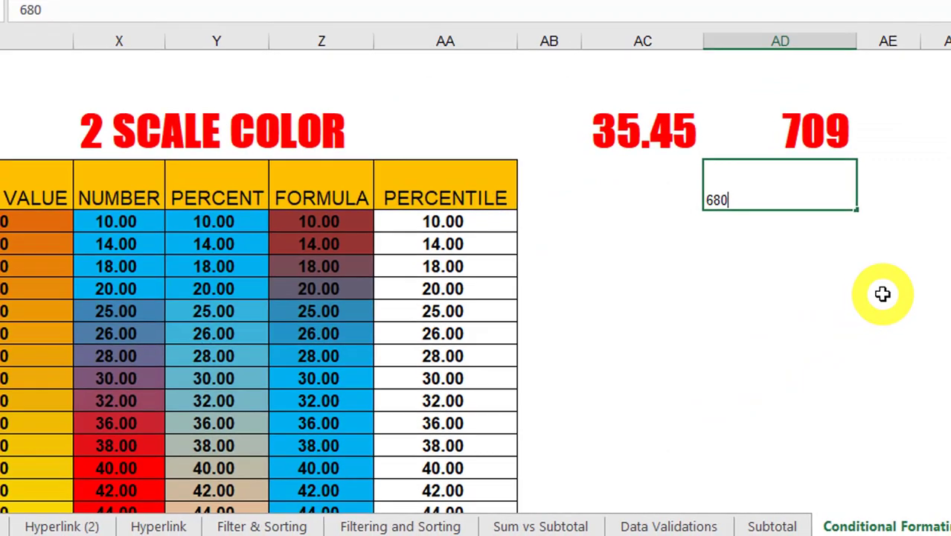
{"action": "key", "text": "Return"}
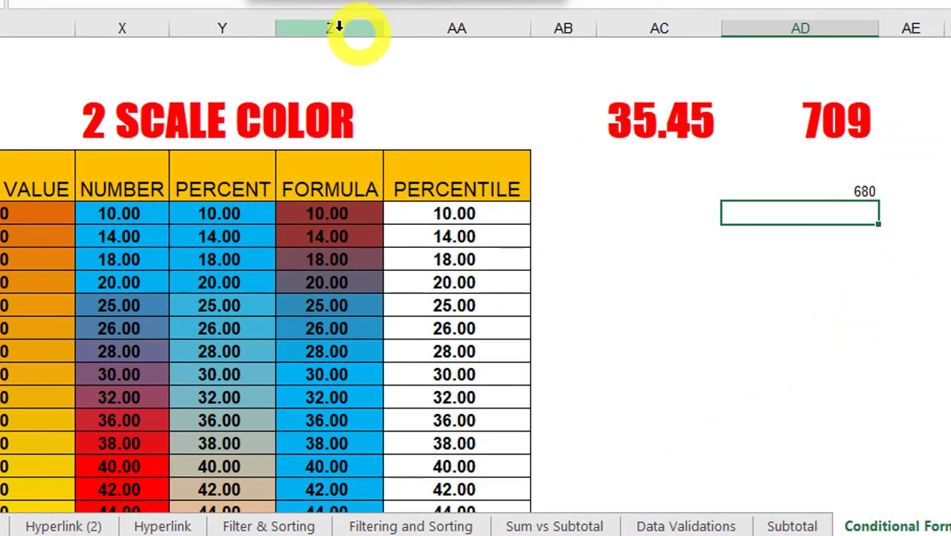
{"action": "left_click", "coordinate": [363, 11]}
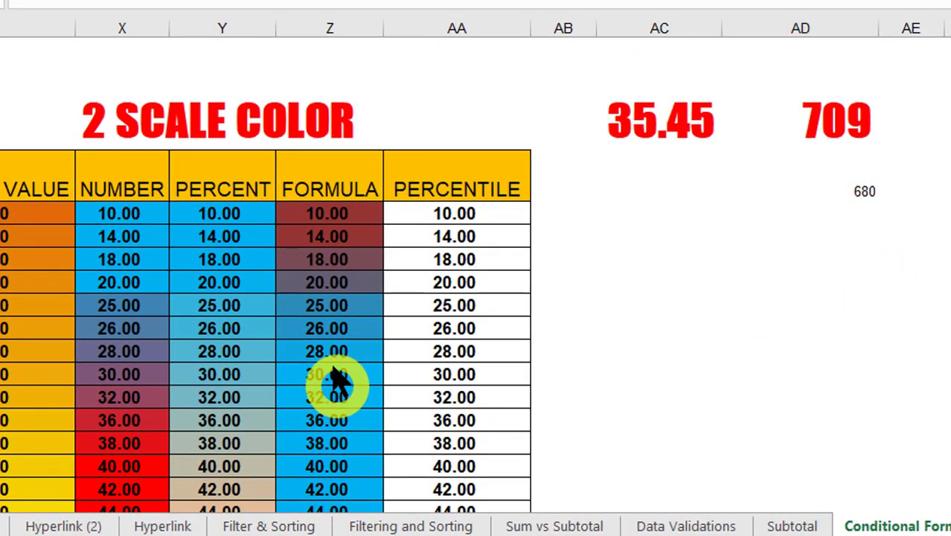
{"action": "key", "text": "Escape"}
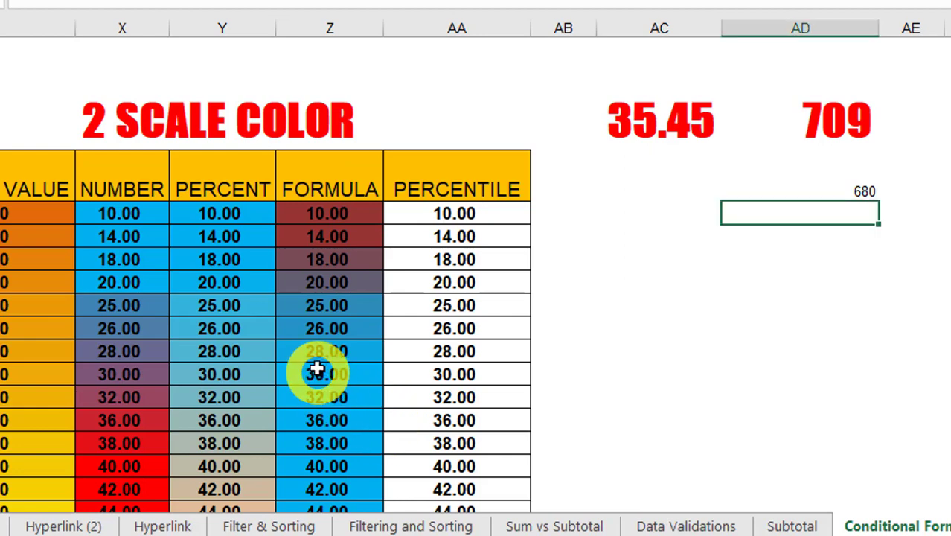
{"action": "left_click", "coordinate": [317, 353]}
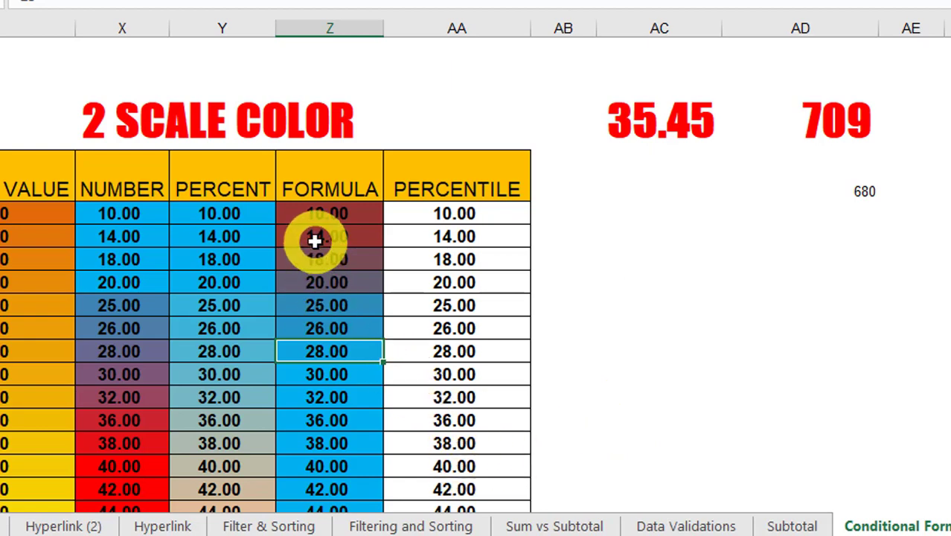
Put 20 in AC5 and compute =AC4-AC5 in AC6, giving 15.45
{"action": "left_click", "coordinate": [646, 174]}
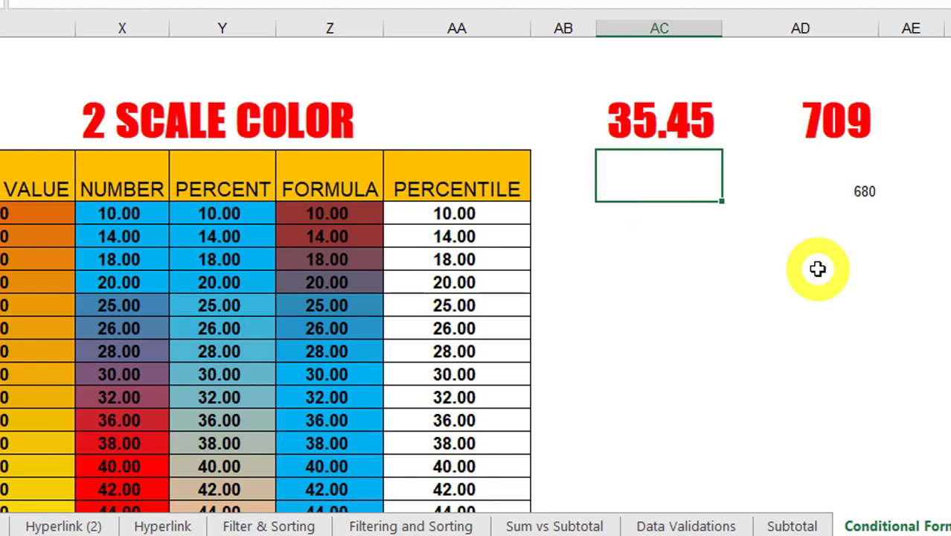
{"action": "type", "text": "20"}
{"action": "key", "text": "Return"}
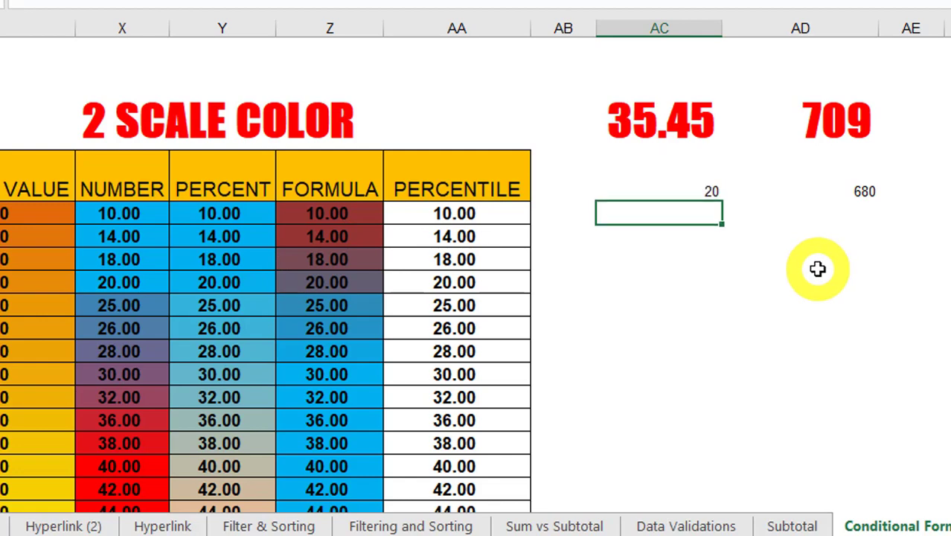
{"action": "type", "text": "="}
{"action": "key", "text": "Up"}
{"action": "key", "text": "Up"}
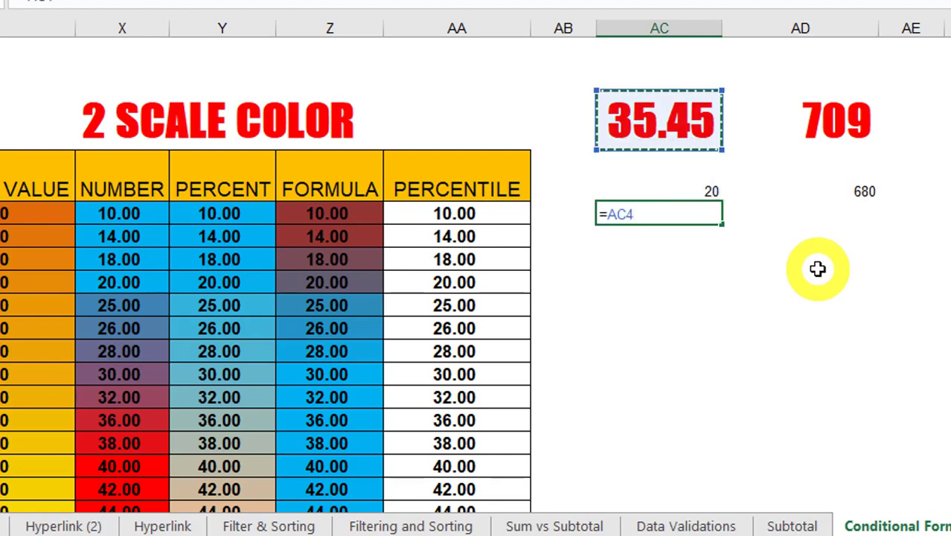
{"action": "type", "text": "-"}
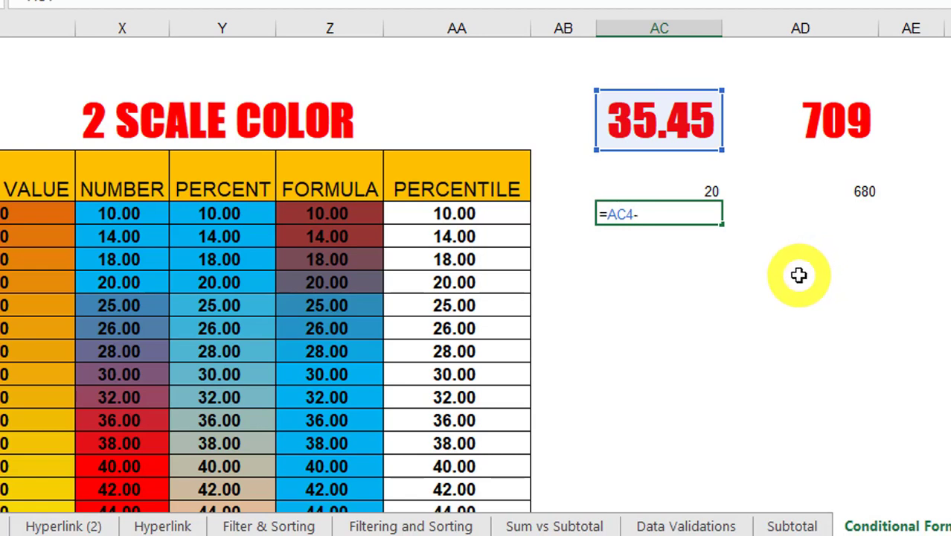
{"action": "left_click", "coordinate": [692, 184]}
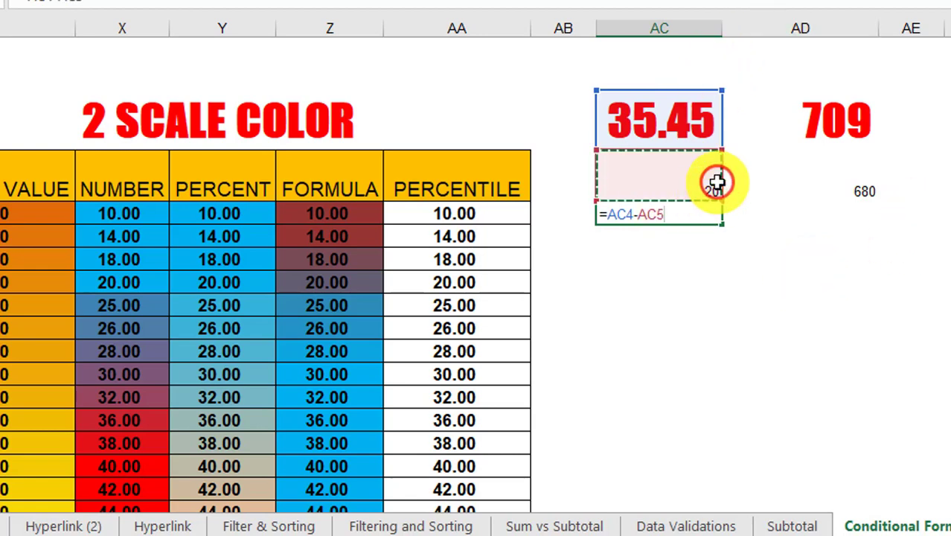
{"action": "key", "text": "Return"}
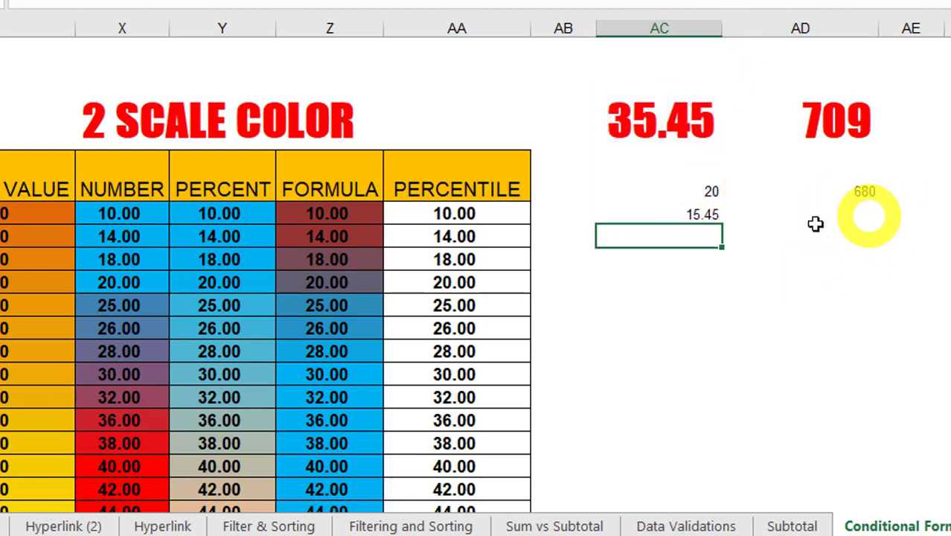
Fill the subtraction formula right into AD6, giving 29.00
{"action": "left_click", "coordinate": [702, 215]}
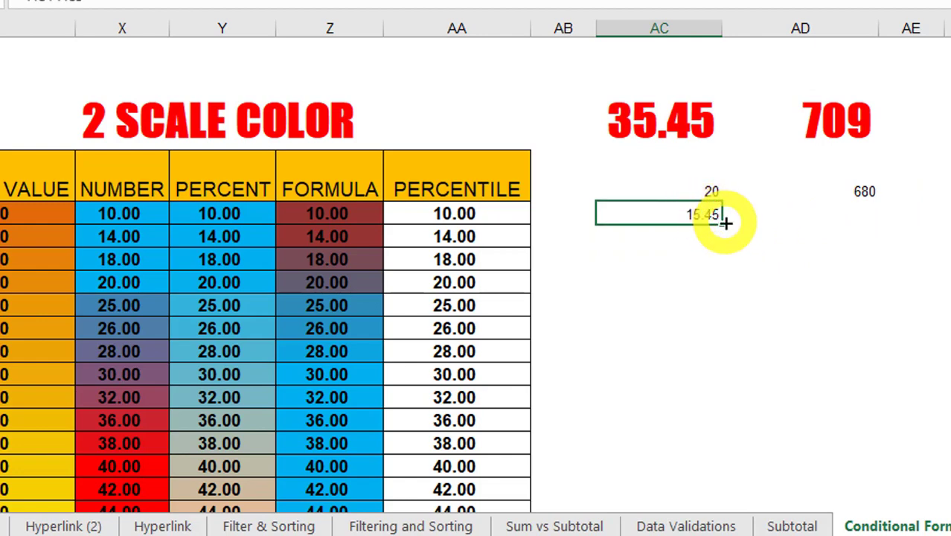
{"action": "left_click_drag", "start_coordinate": [722, 222], "coordinate": [855, 250]}
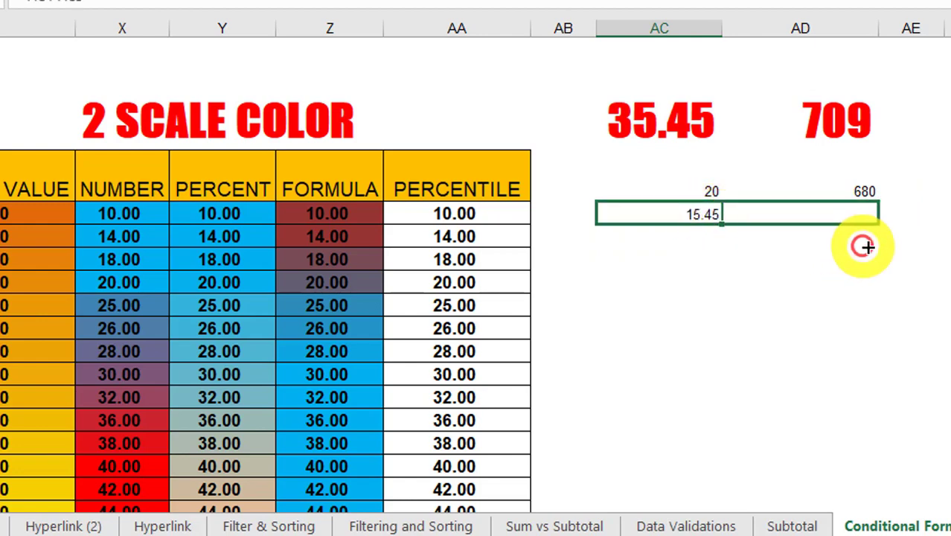
{"action": "left_click", "coordinate": [827, 213]}
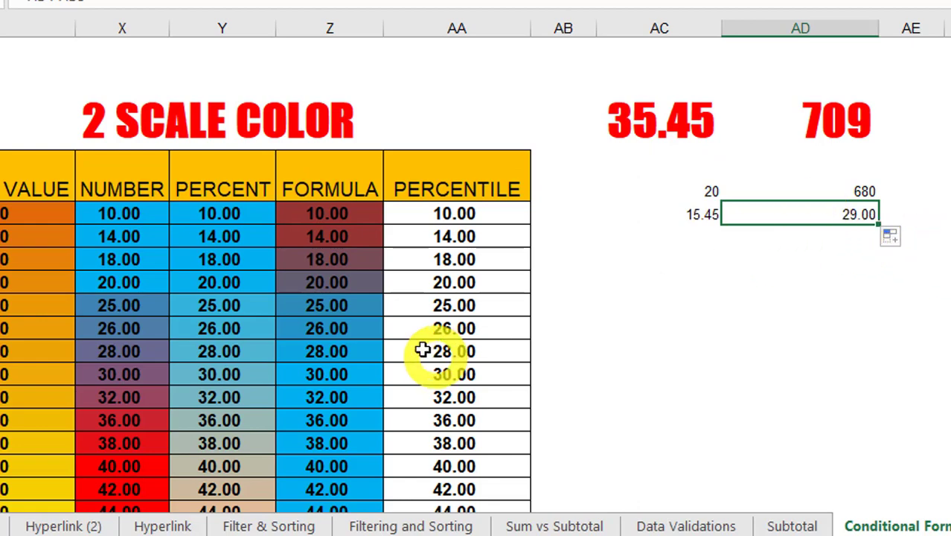
{"action": "left_click", "coordinate": [325, 373]}
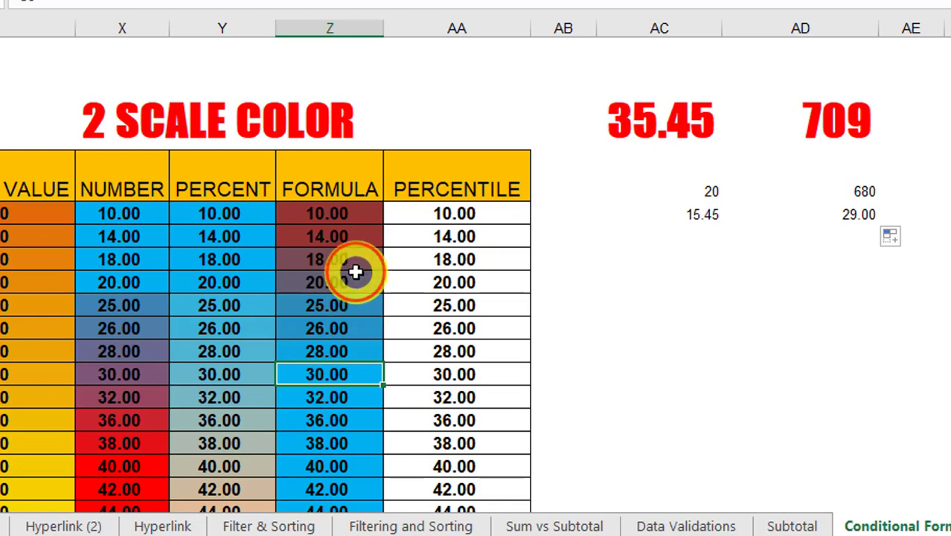
{"action": "left_click_drag", "start_coordinate": [348, 281], "coordinate": [344, 350]}
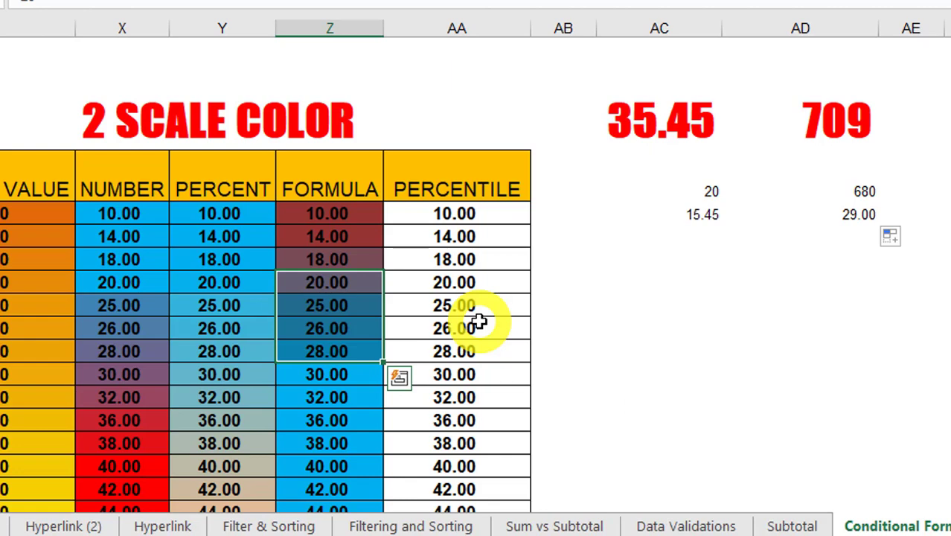
{"action": "left_click", "coordinate": [357, 405]}
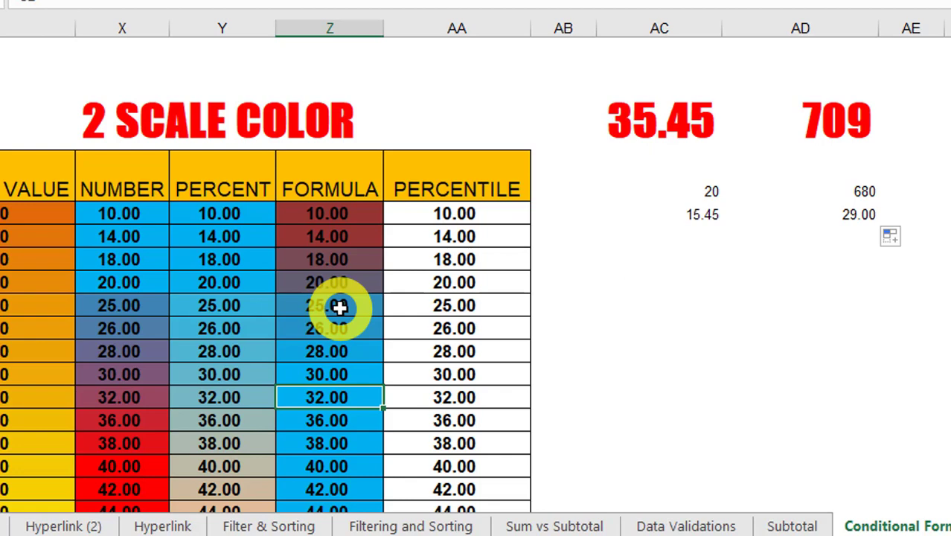
{"action": "left_click", "coordinate": [500, 287]}
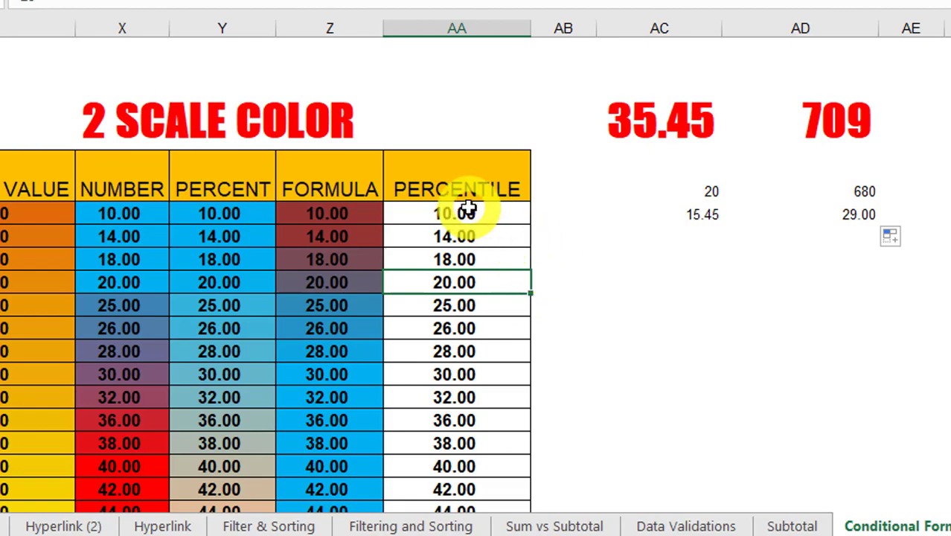
Select the PERCENTILE column values and start a new conditional formatting rule
{"action": "left_click_drag", "start_coordinate": [471, 212], "coordinate": [476, 446]}
{"action": "scroll", "coordinate": [476, 350], "scroll_direction": "down", "scroll_amount": 1}
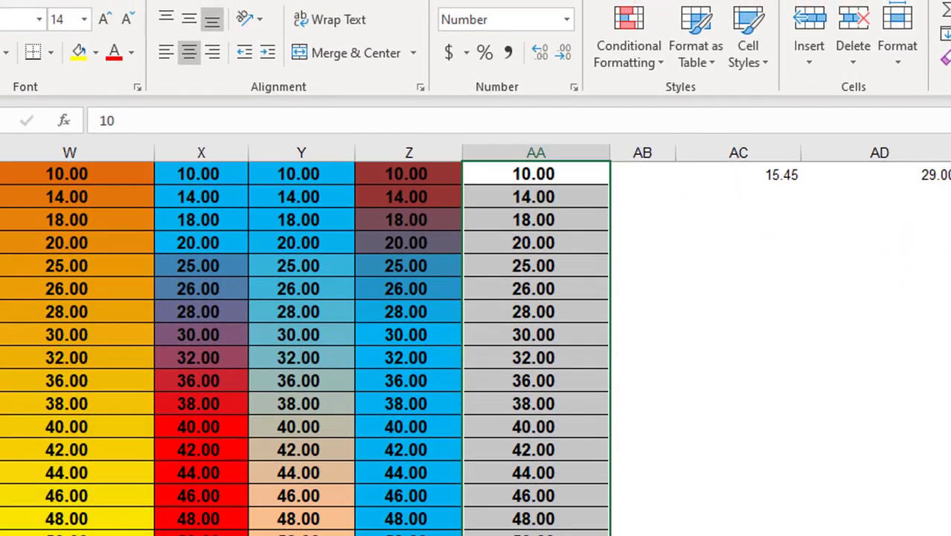
{"action": "scroll", "coordinate": [476, 350], "scroll_direction": "down", "scroll_amount": 1}
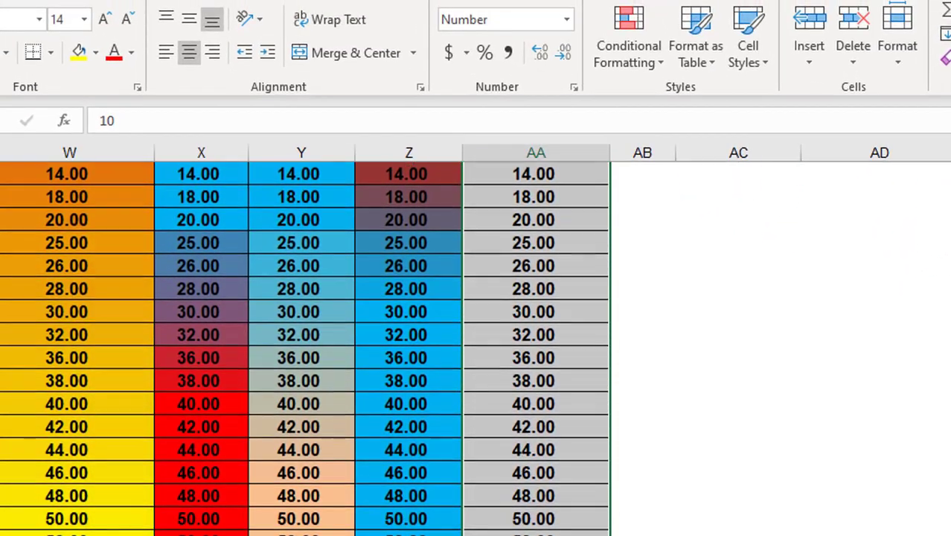
{"action": "left_click", "coordinate": [626, 56]}
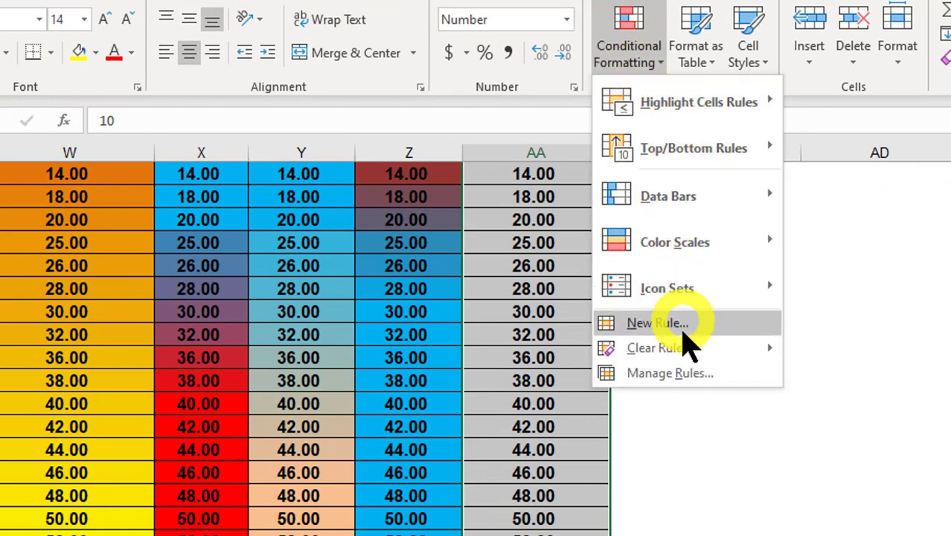
{"action": "mouse_move", "coordinate": [686, 359]}
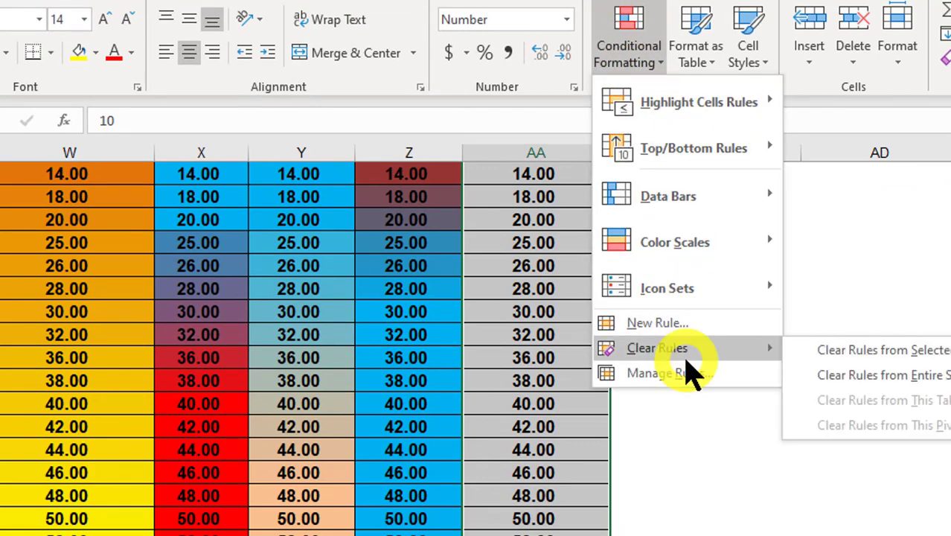
{"action": "left_click", "coordinate": [649, 323]}
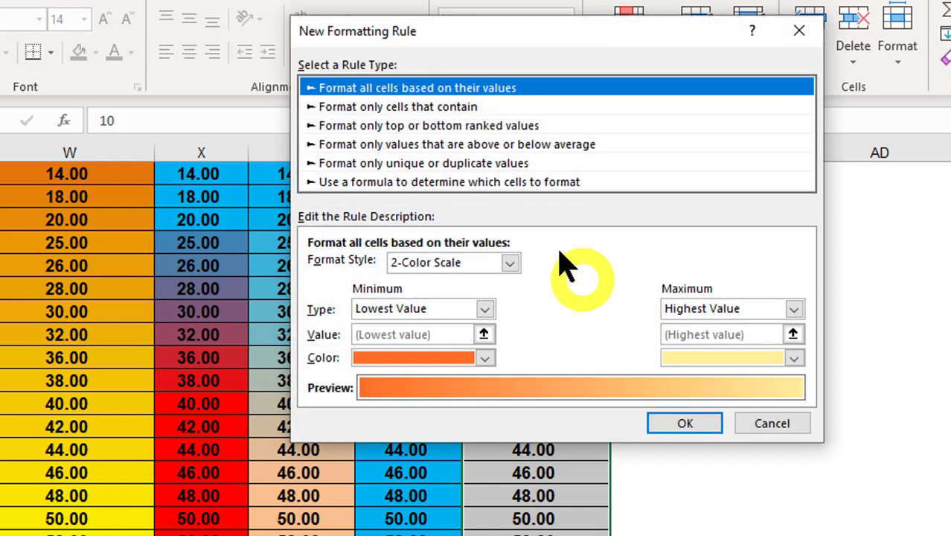
{"action": "left_click", "coordinate": [580, 49]}
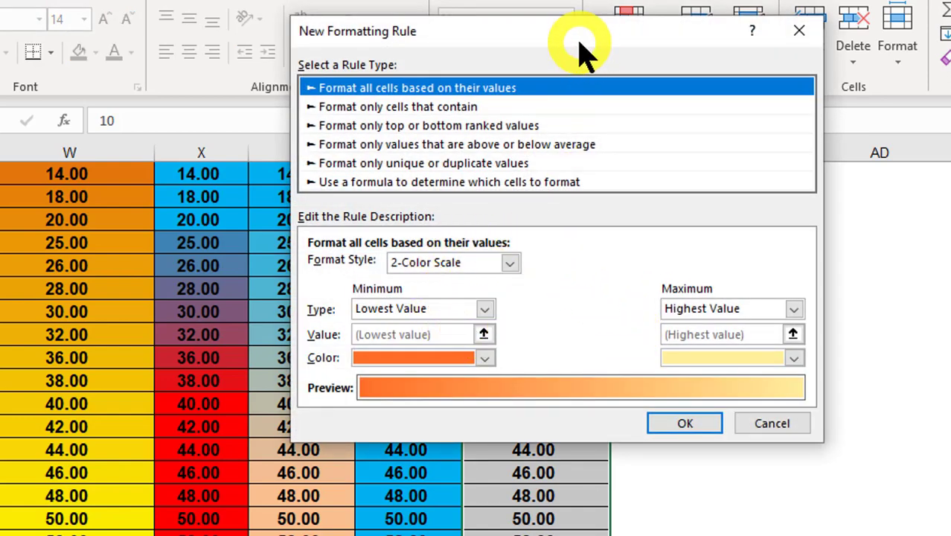
{"action": "left_click_drag", "start_coordinate": [579, 49], "coordinate": [640, 46]}
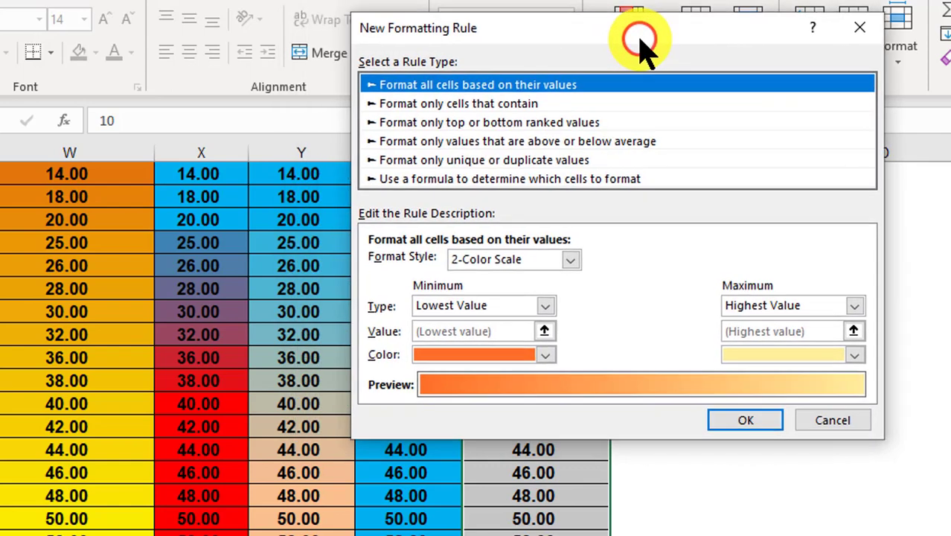
Apply a 2-Color Scale running from the 20th to the 90th percentile
{"action": "left_click", "coordinate": [546, 308]}
{"action": "left_click", "coordinate": [461, 381]}
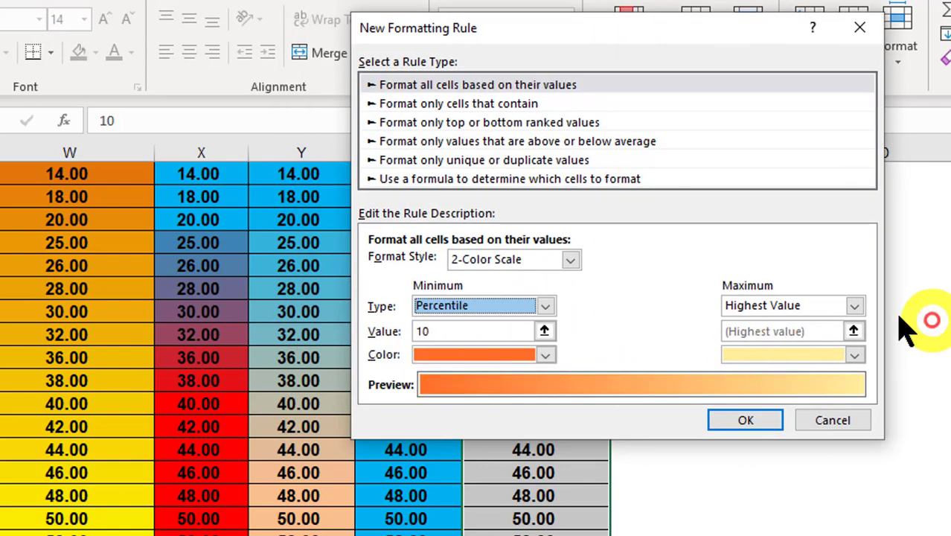
{"action": "left_click", "coordinate": [855, 305]}
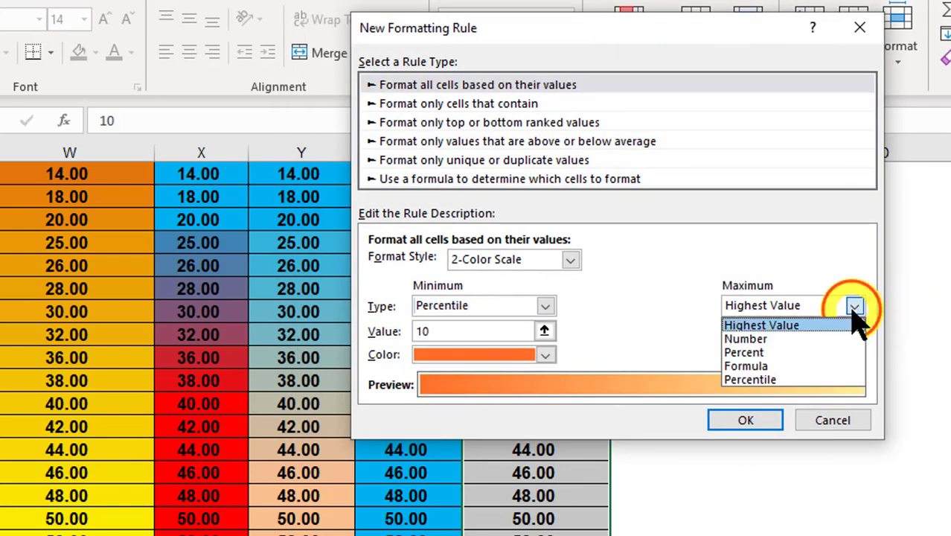
{"action": "left_click", "coordinate": [774, 380]}
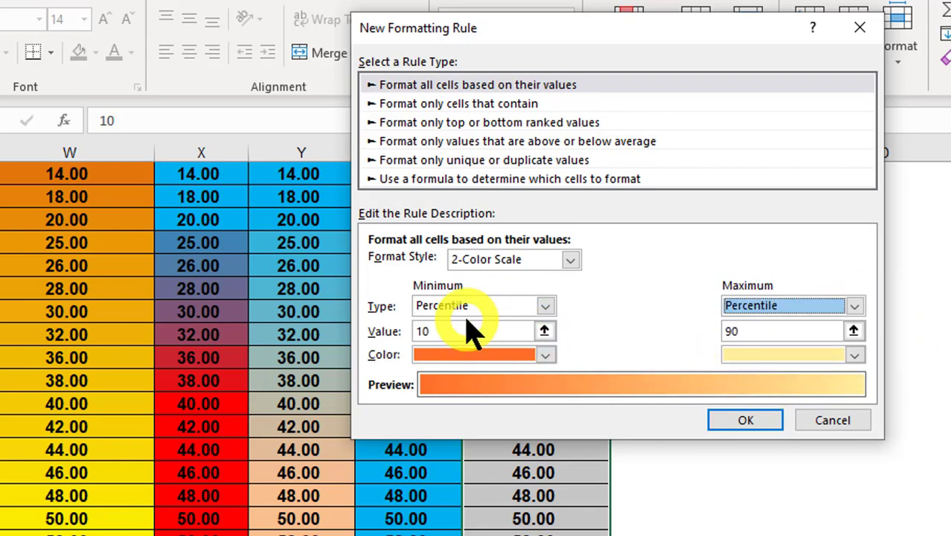
{"action": "double_click", "coordinate": [421, 332]}
{"action": "type", "text": "20"}
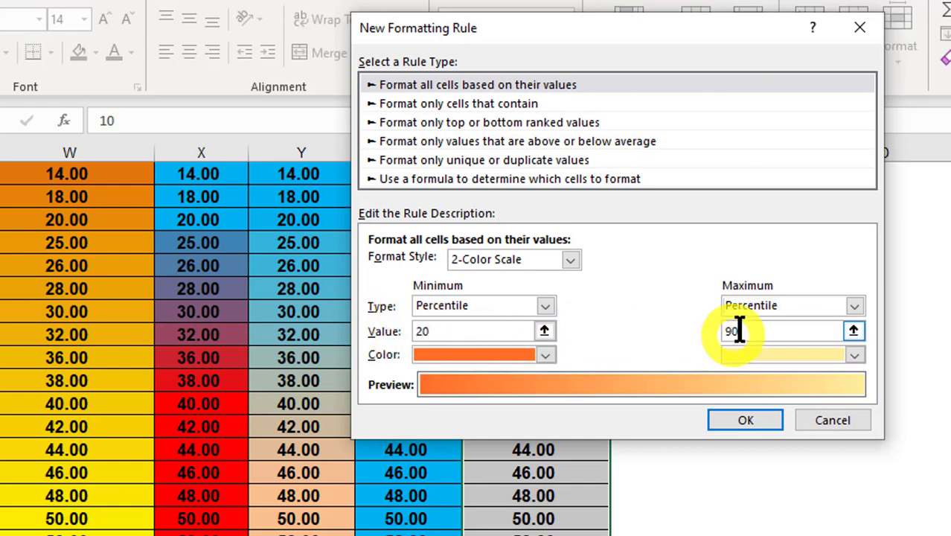
{"action": "left_click", "coordinate": [765, 422]}
{"action": "scroll", "coordinate": [604, 355], "scroll_direction": "up", "scroll_amount": 3}
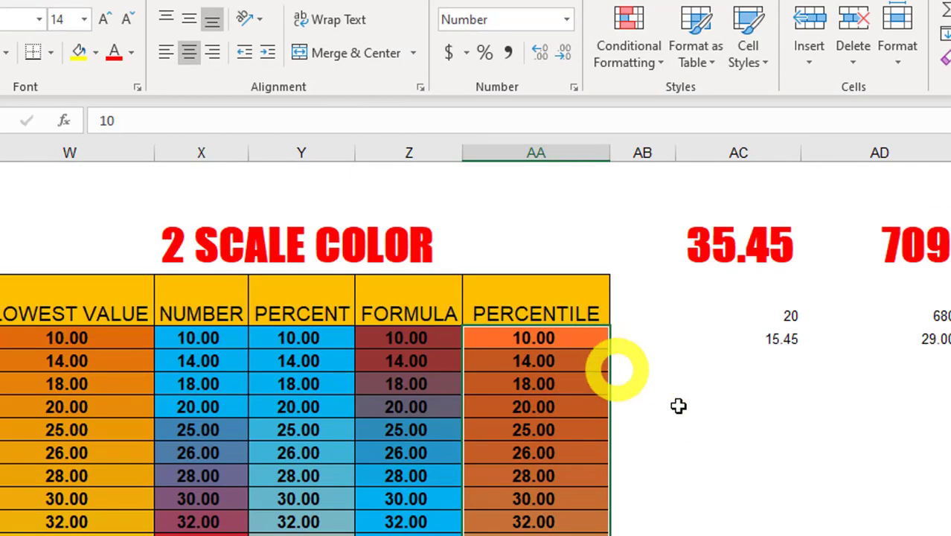